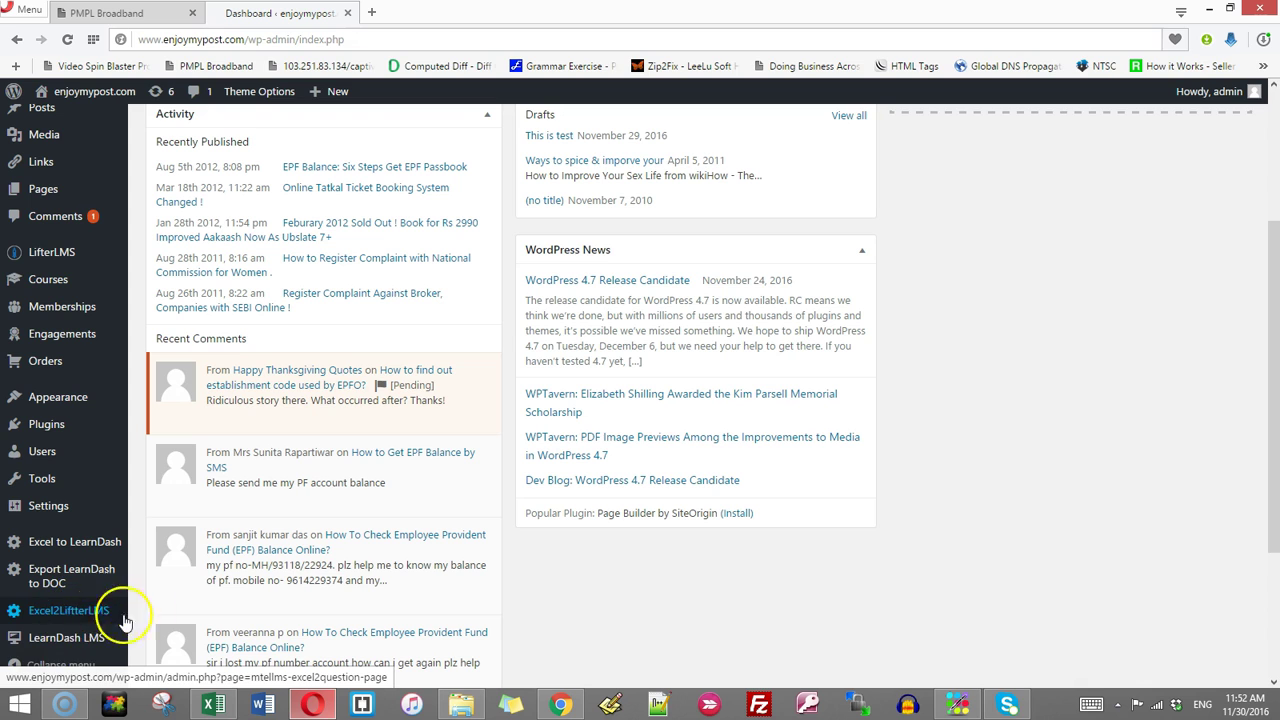
- Open the Excel2LiftterLMS page for creating Lifter LMS questions from Excel
click(60, 611)
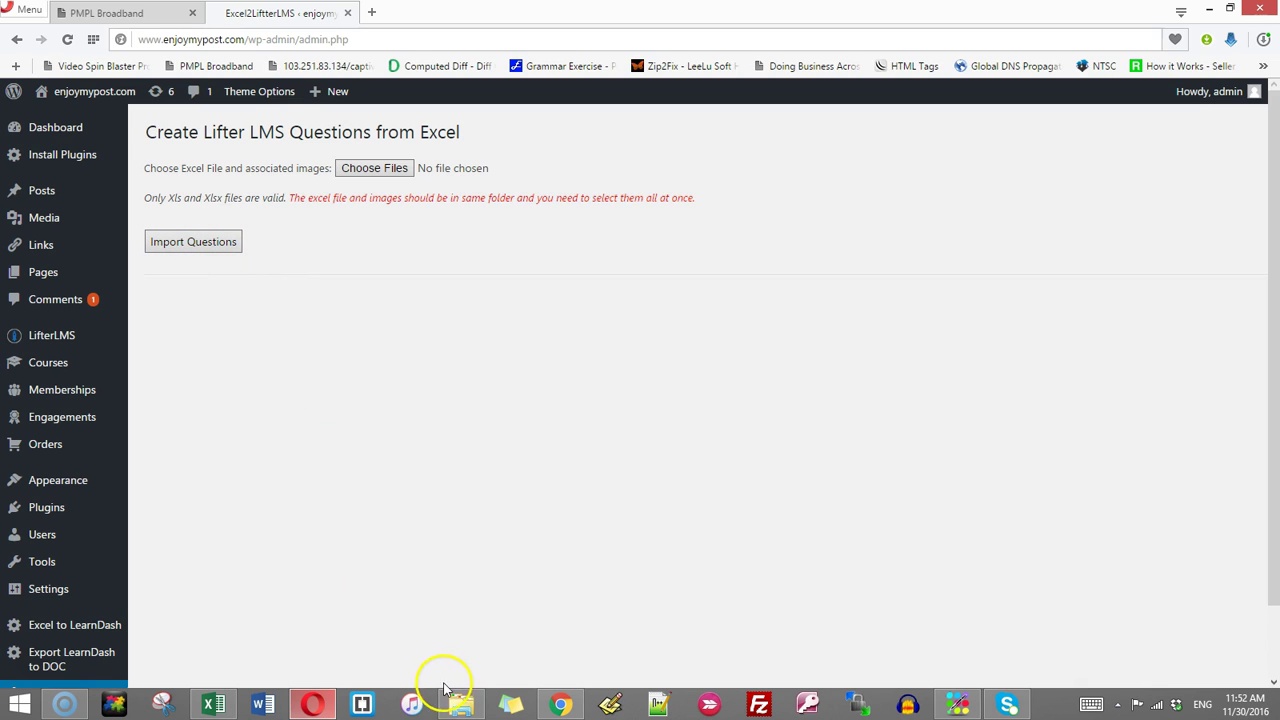
- Switch to Excel and examine the question title, question and image columns of TemplateLifterLMS.xlsx
click(213, 705)
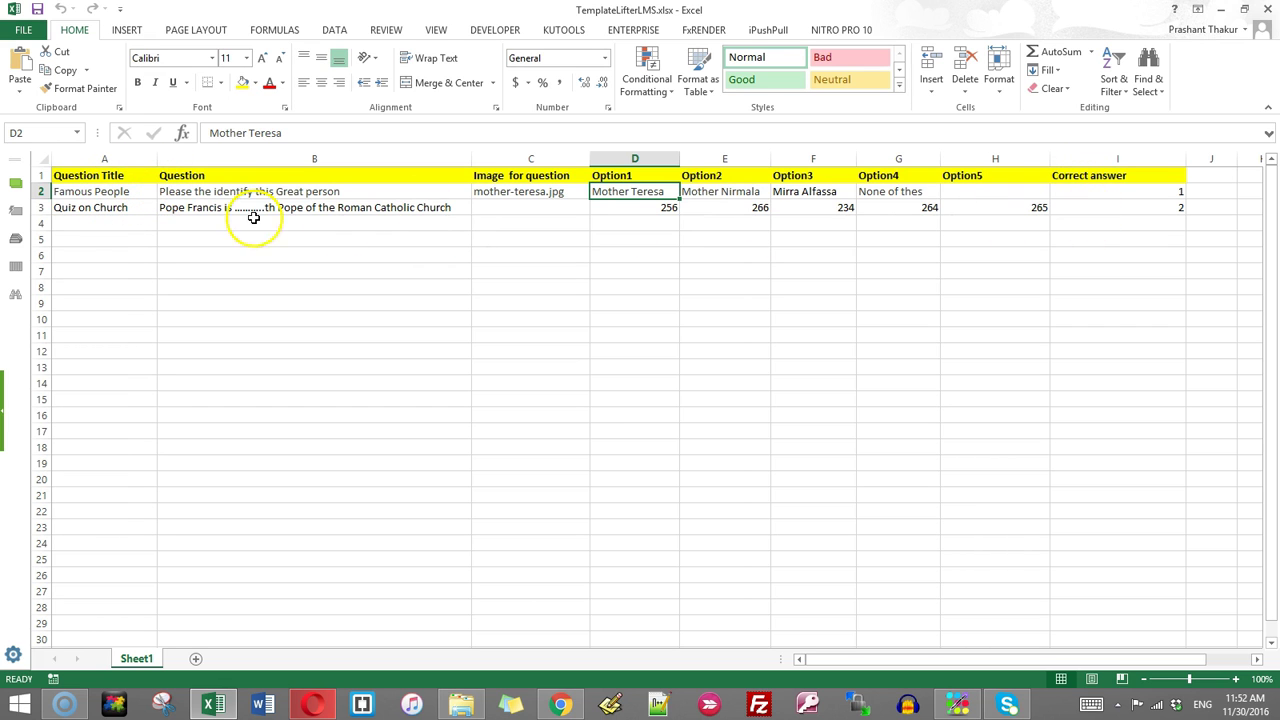
click(96, 176)
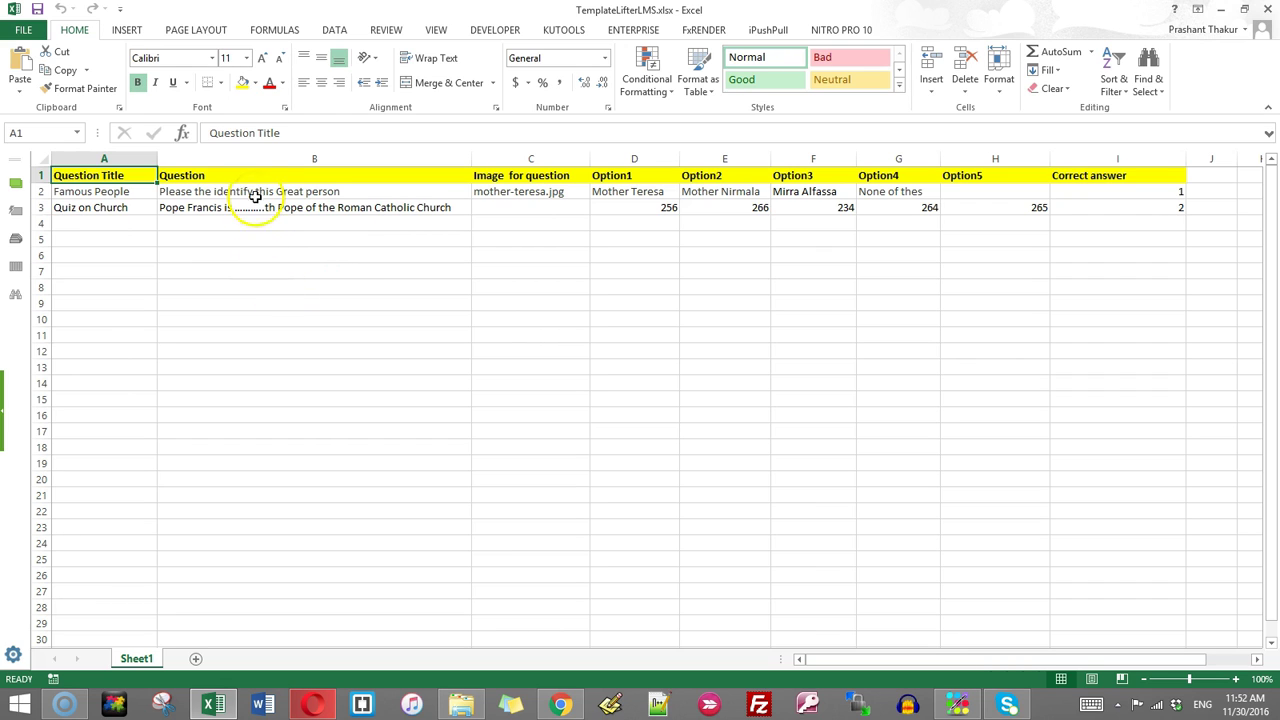
click(219, 177)
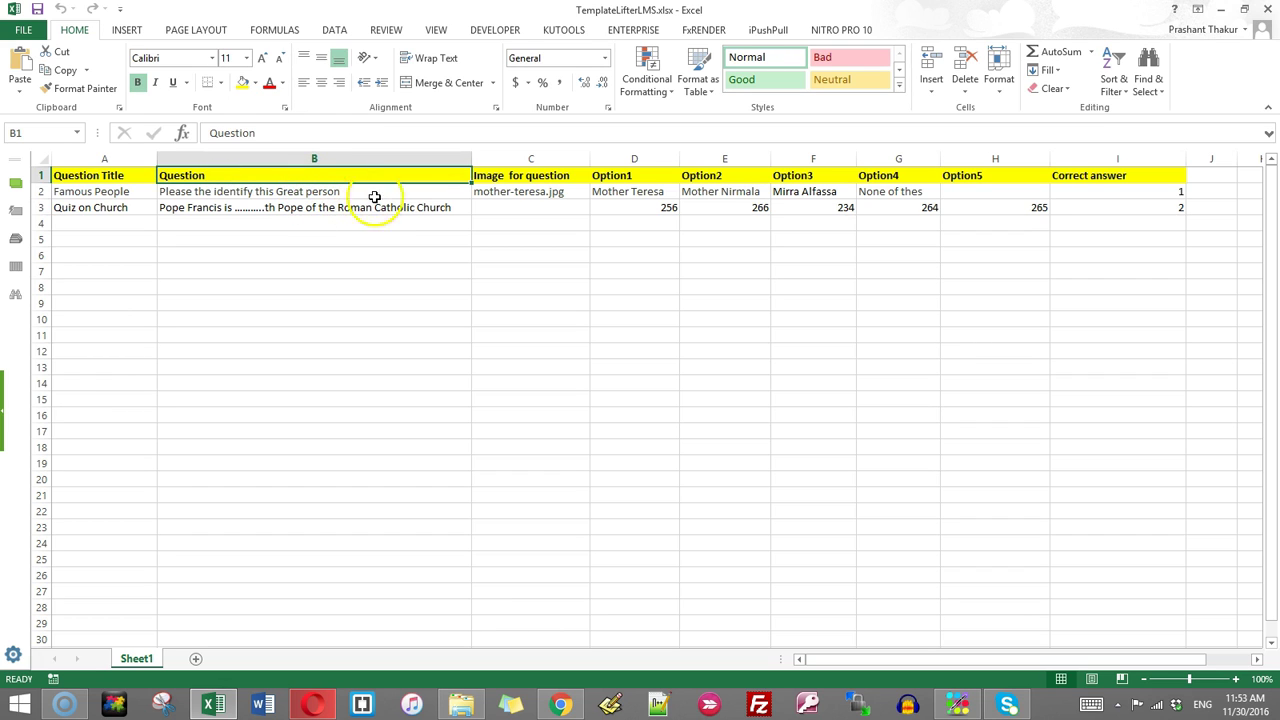
click(548, 177)
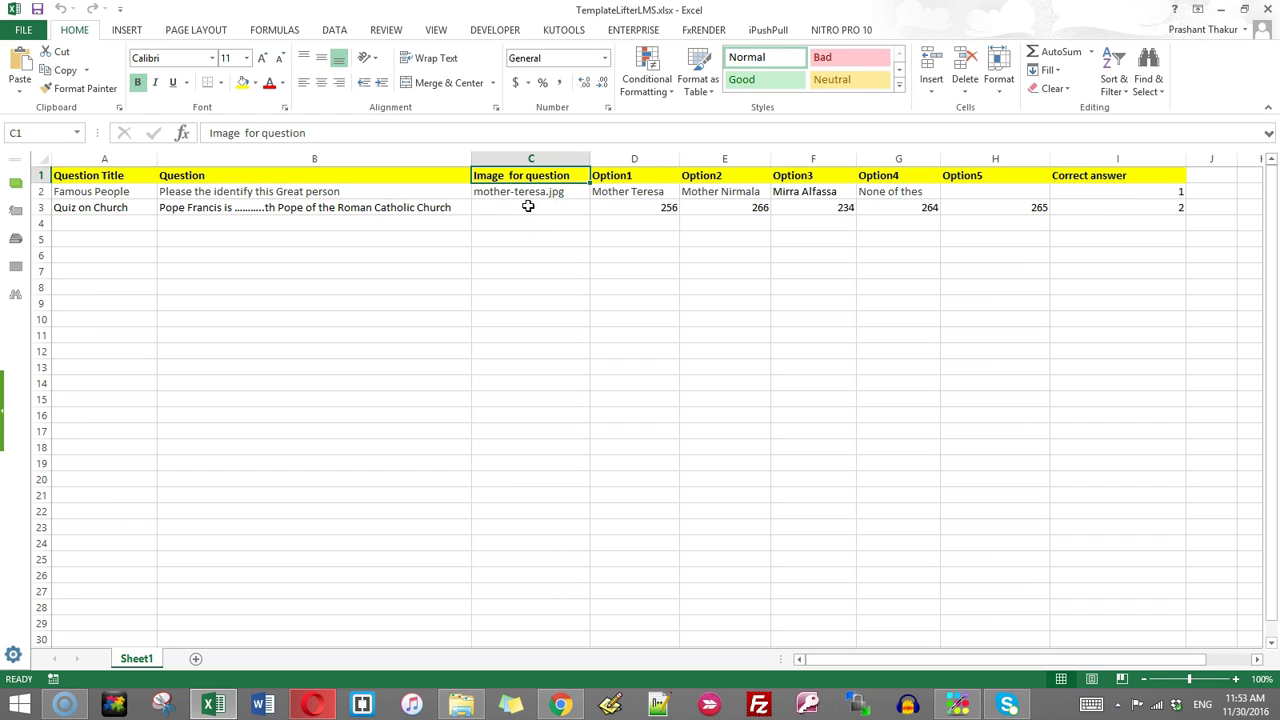
- Check the image file name in C2 against the files in the lifeterLMSquiz folder, and review the import page's file requirements
click(510, 192)
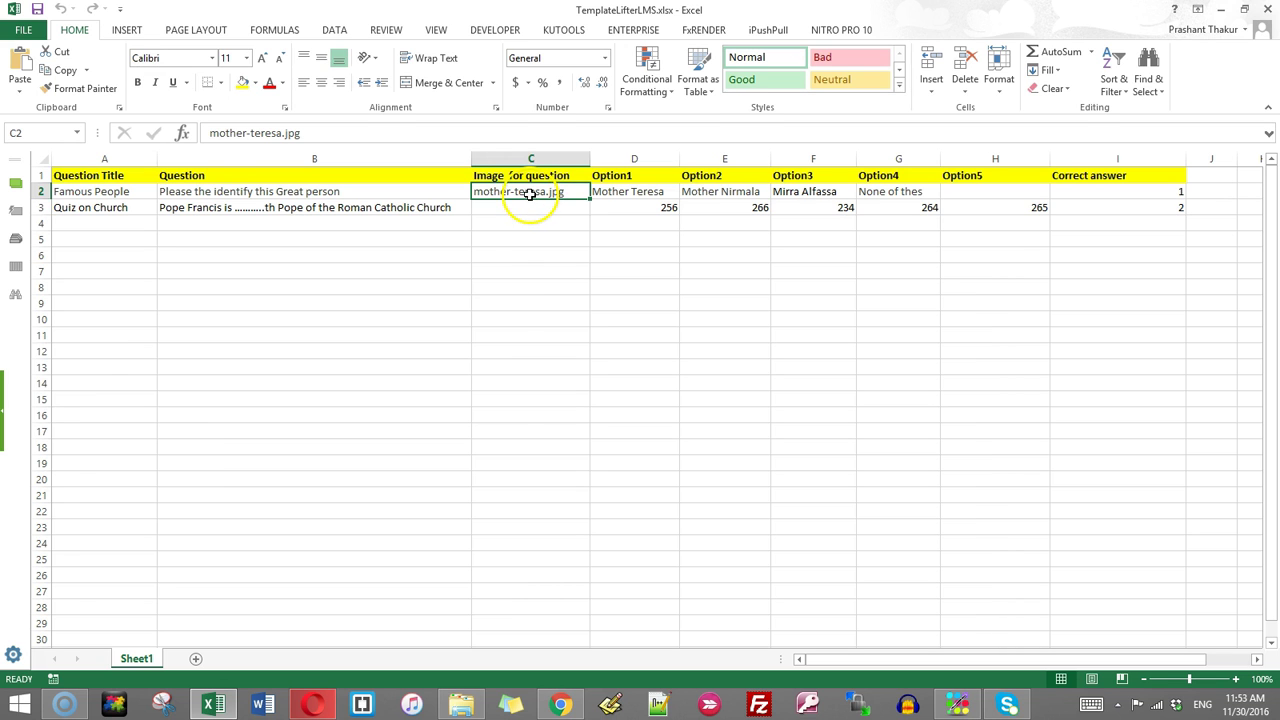
click(461, 705)
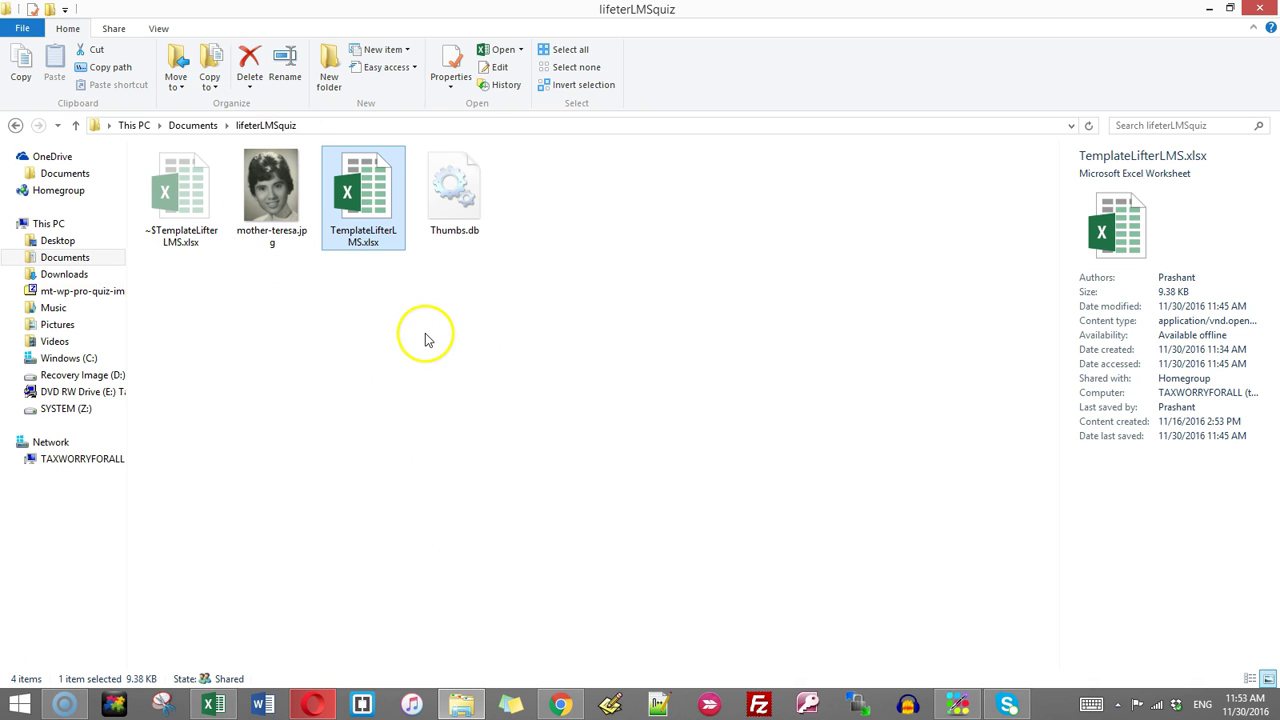
click(313, 702)
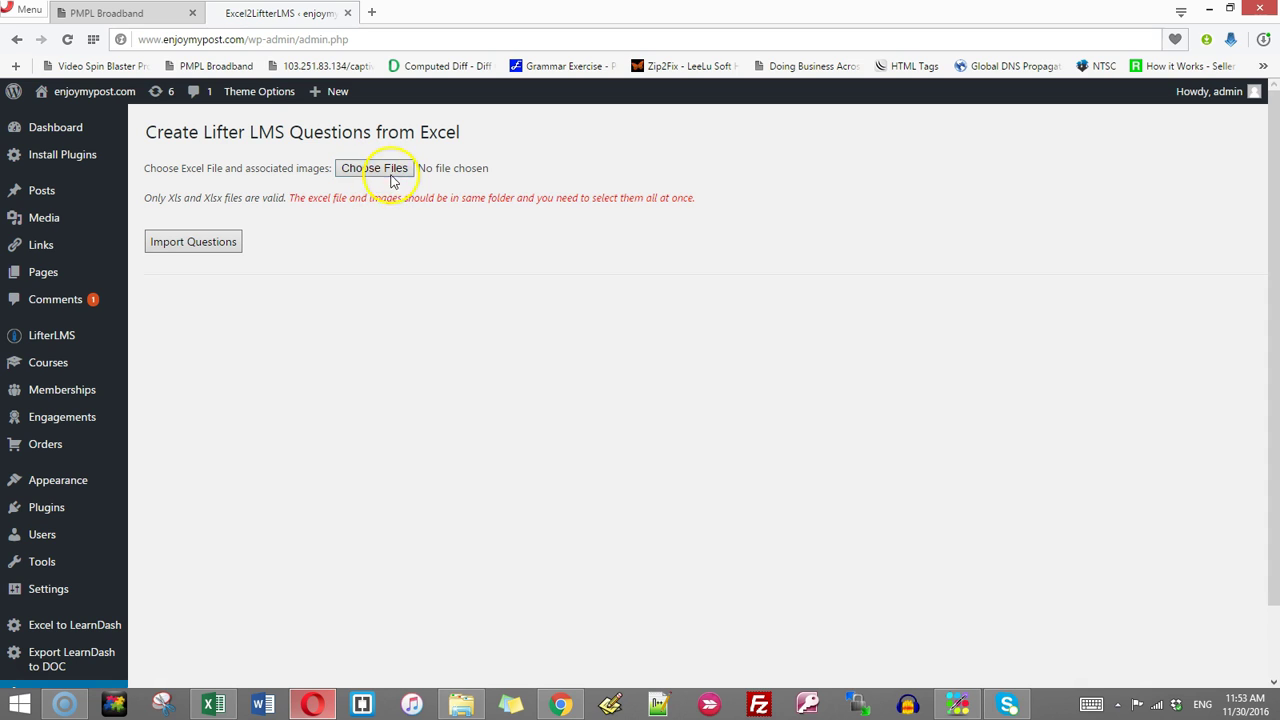
- Return to Excel and examine how the correct answer numbers refer to the option columns for both questions
click(213, 704)
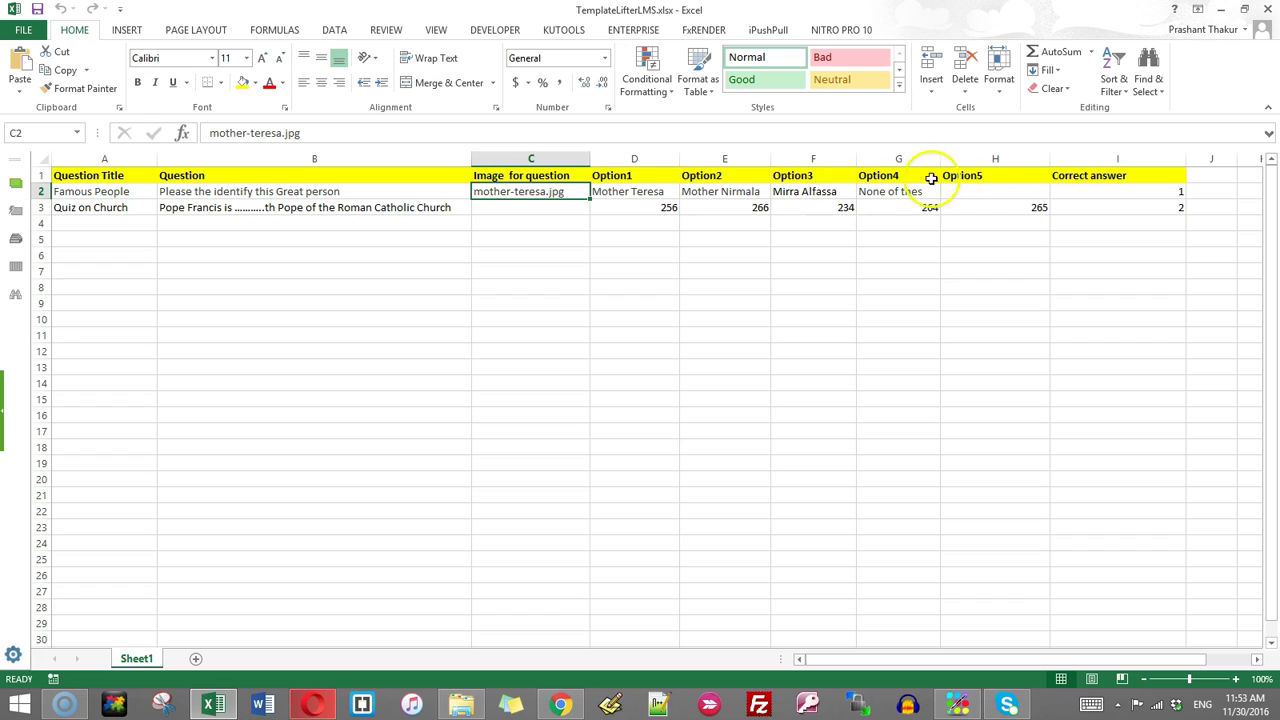
click(627, 193)
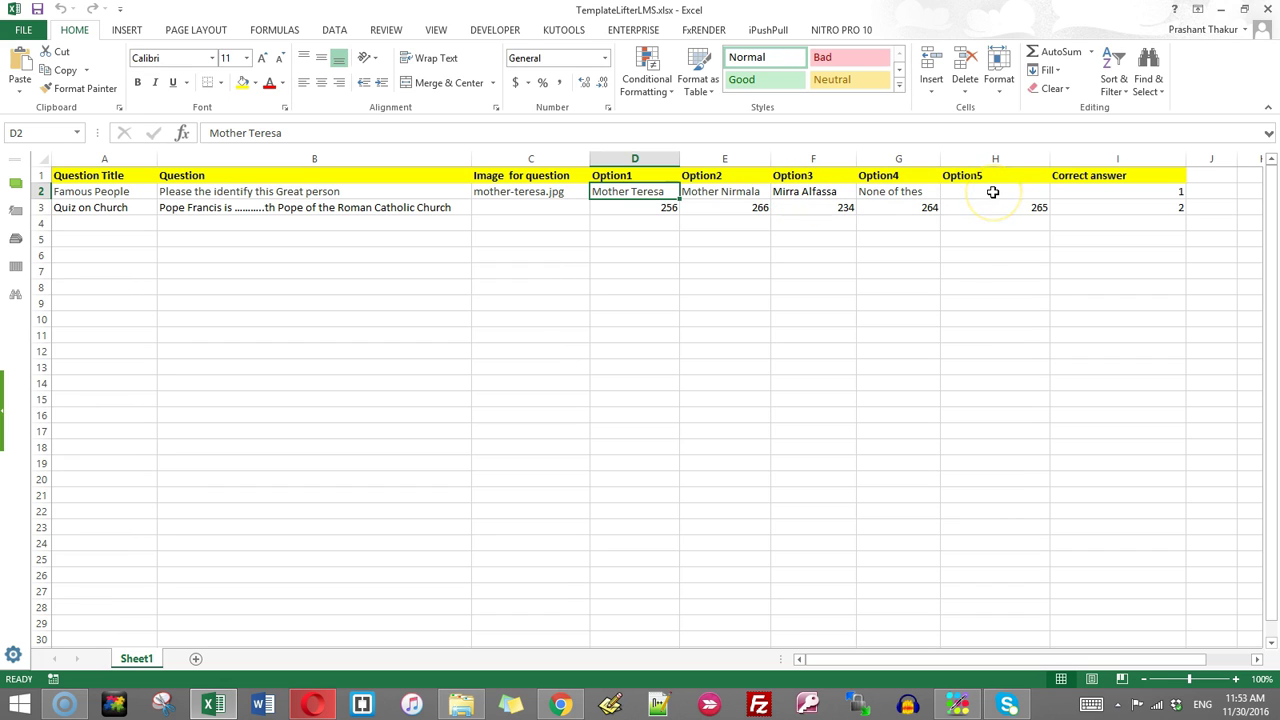
click(1098, 194)
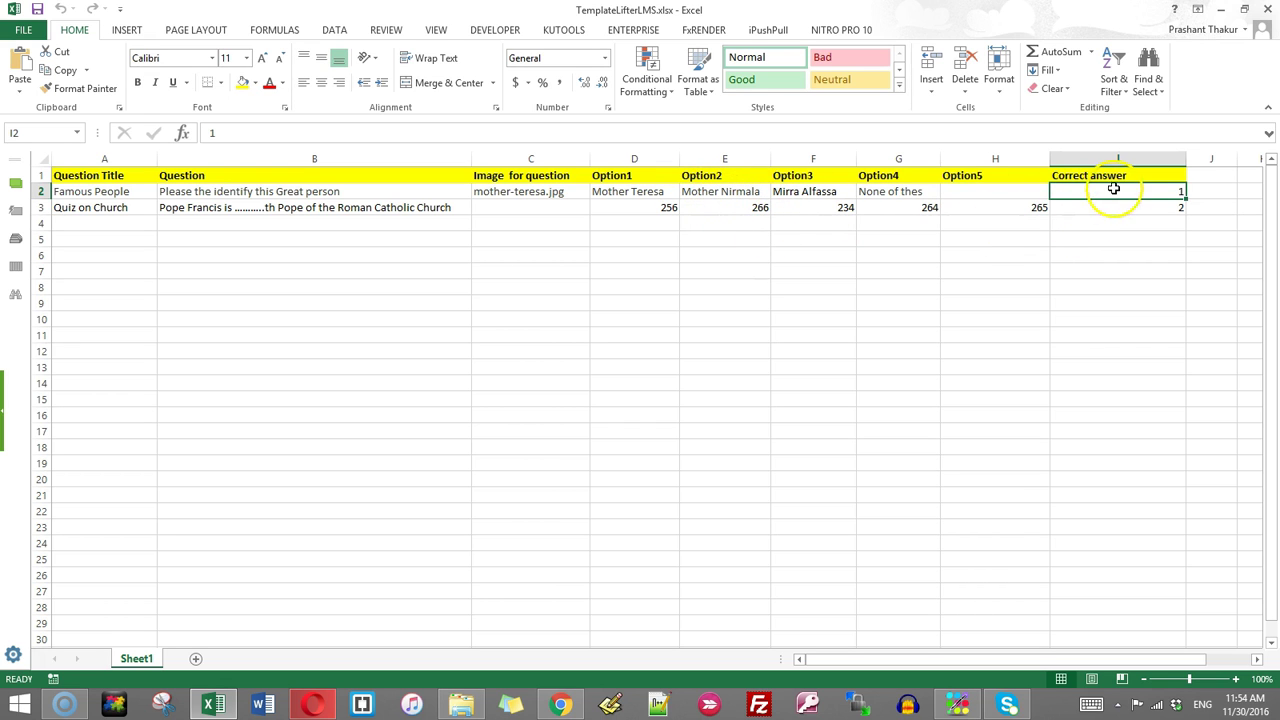
click(626, 194)
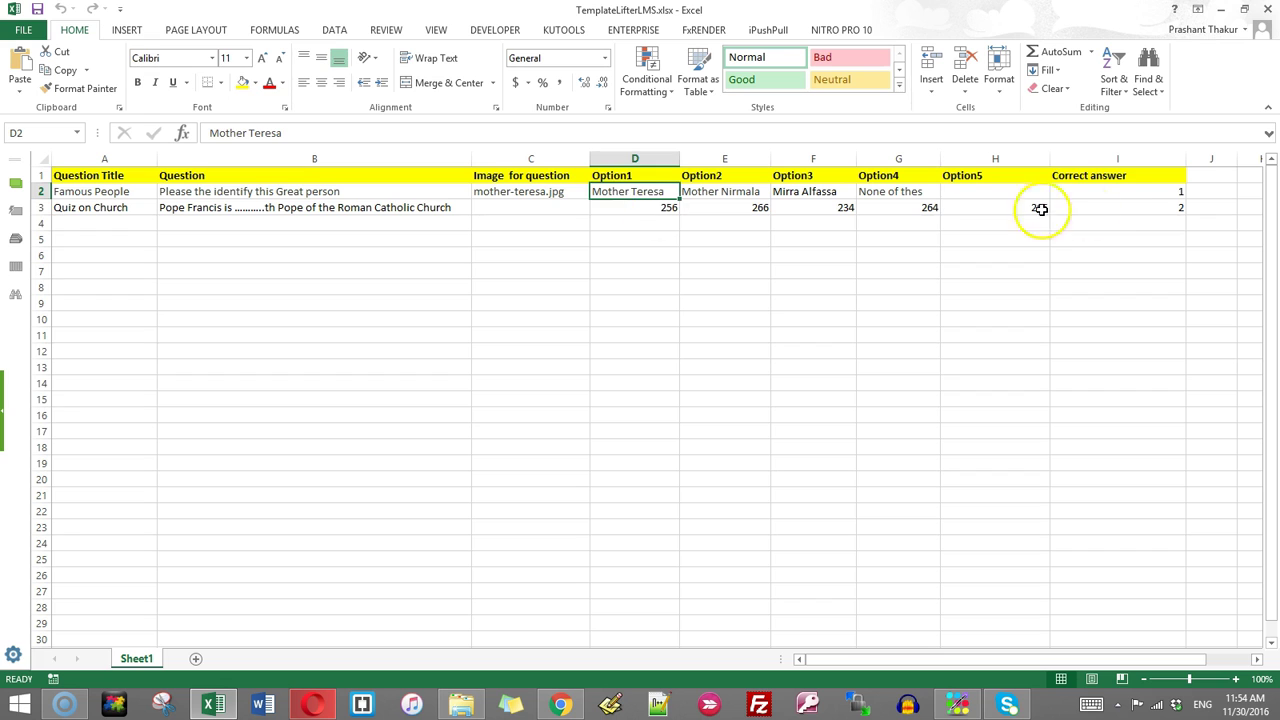
click(1134, 191)
click(1132, 208)
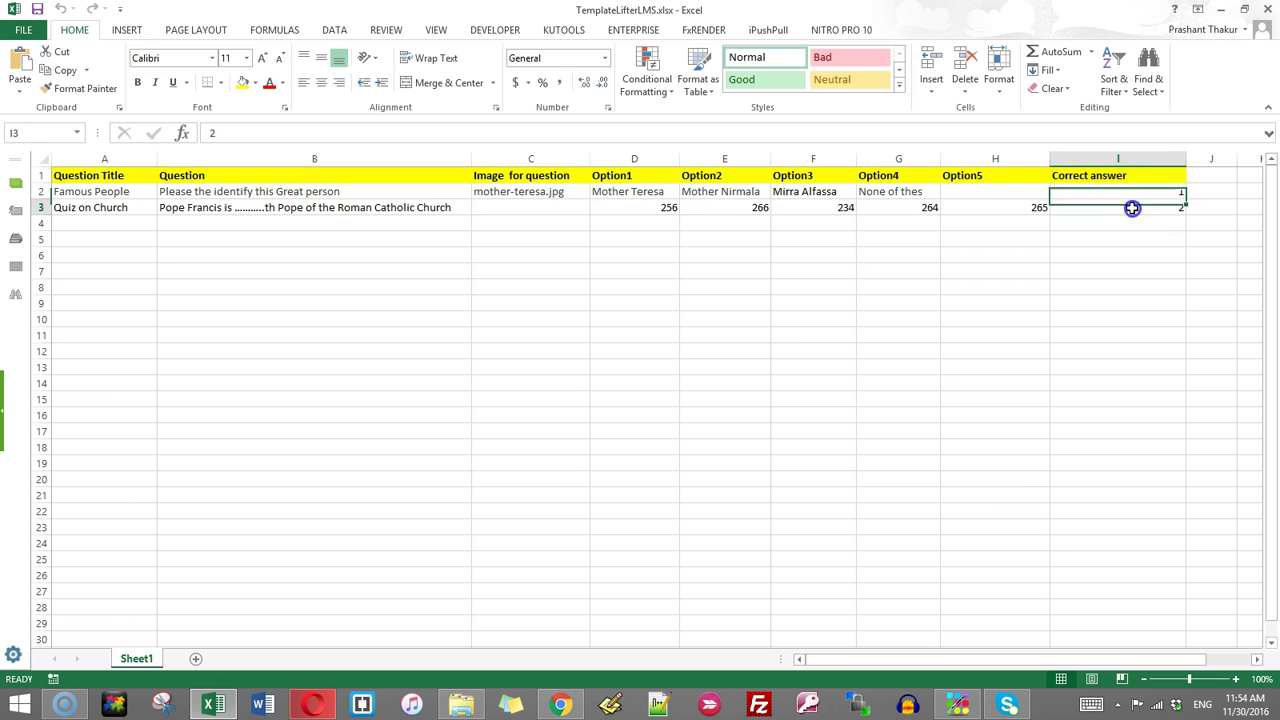
click(757, 207)
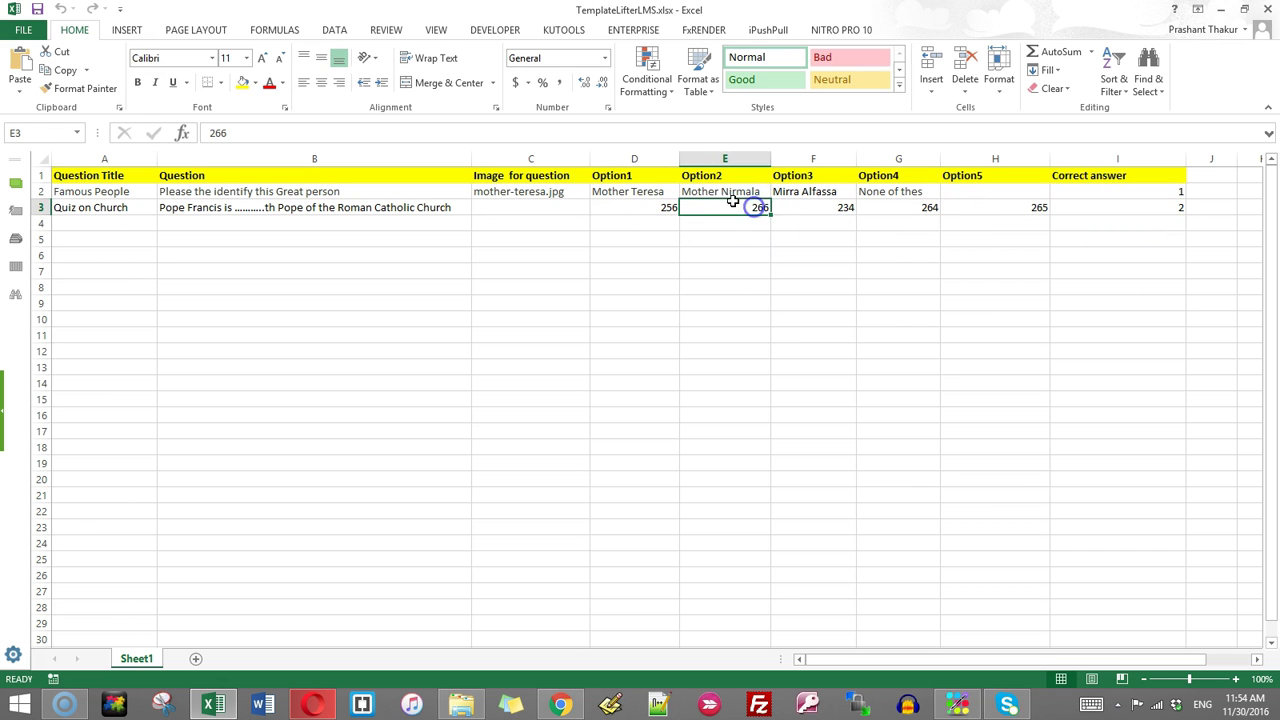
click(1131, 205)
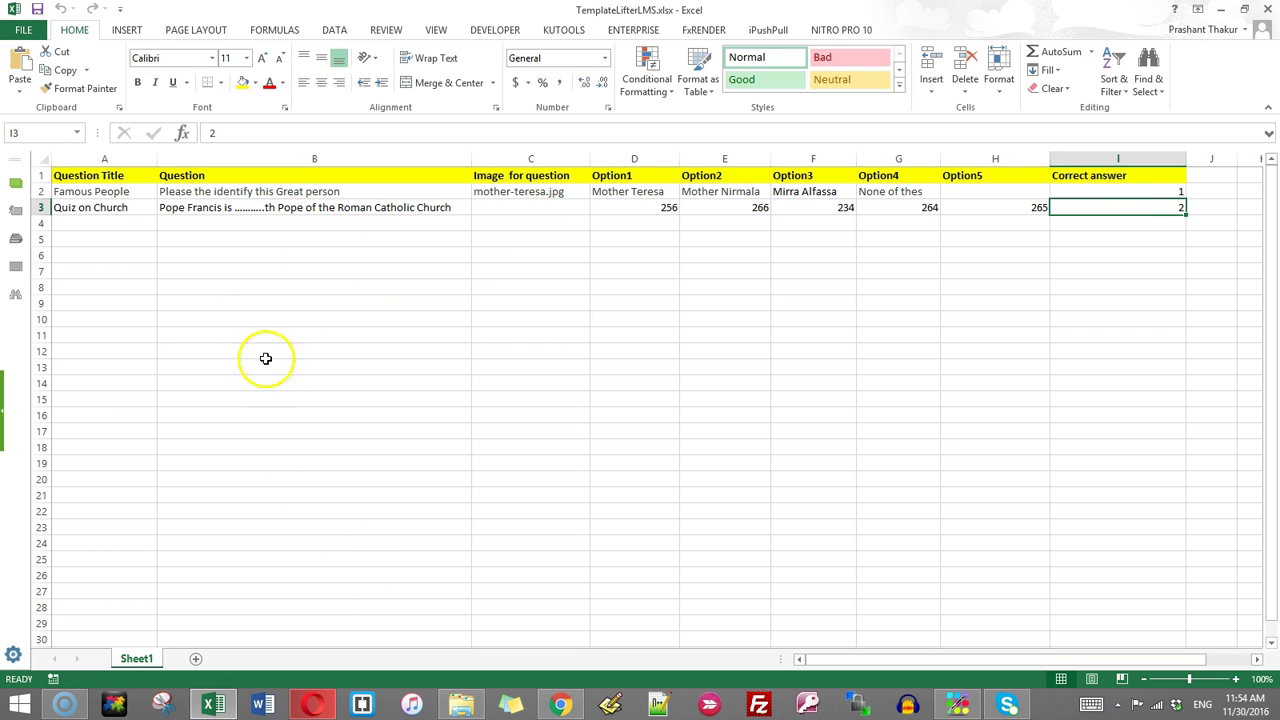
- Save the workbook as testquiz1.xlsx in the lifeterLMSquiz folder and check the folder for the new file
click(28, 30)
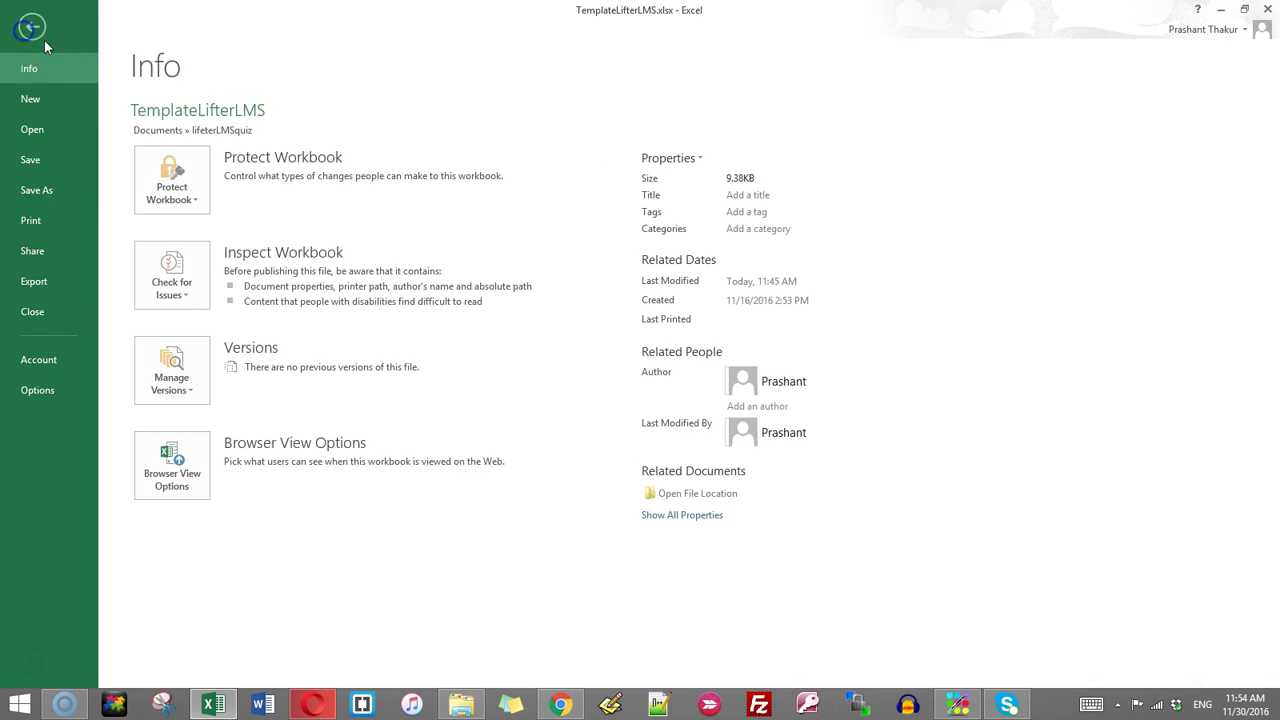
click(52, 190)
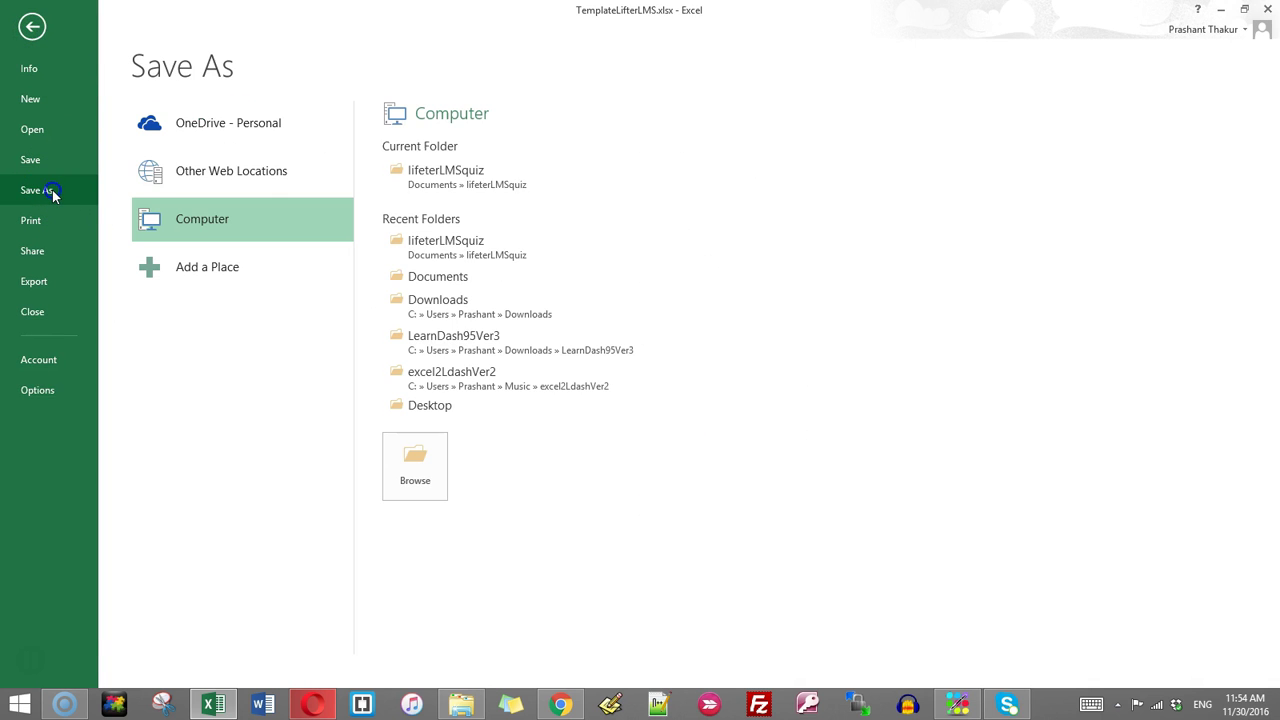
click(440, 176)
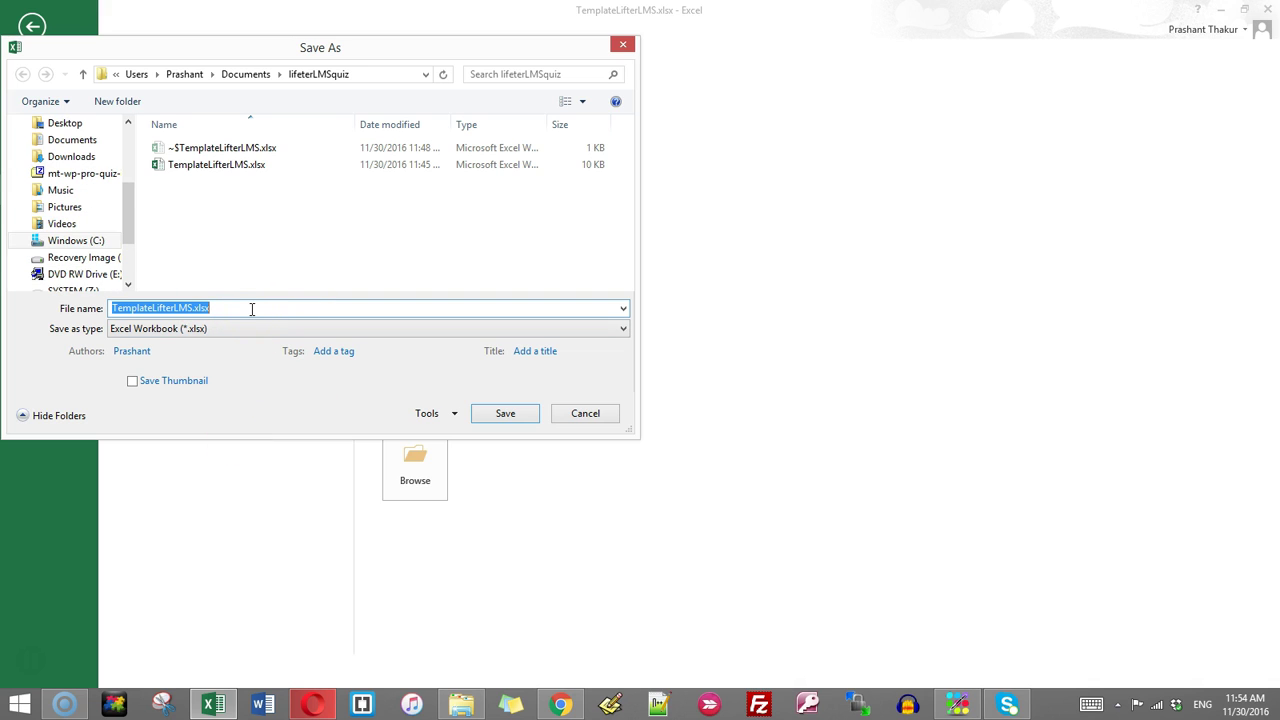
text(tes)
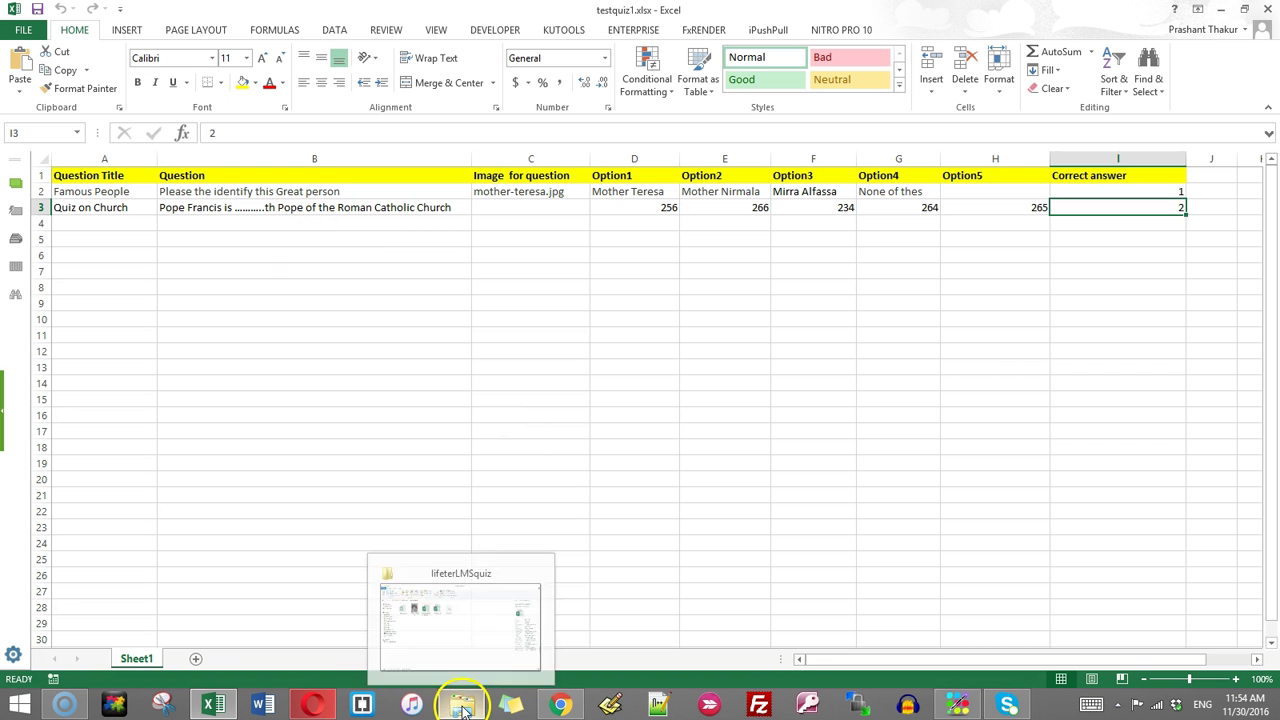
click(462, 708)
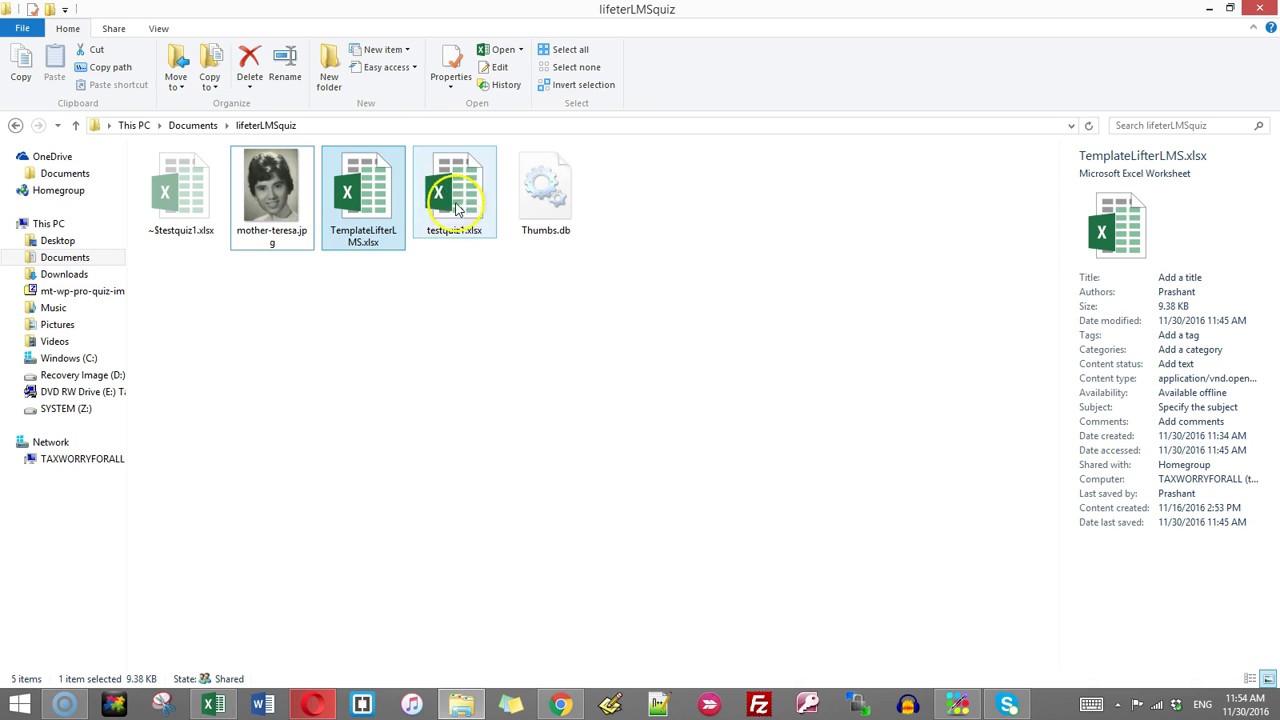
- Switch to Opera and import the questions from testquiz1.xlsx together with its image mother-teresa.jpg
click(318, 705)
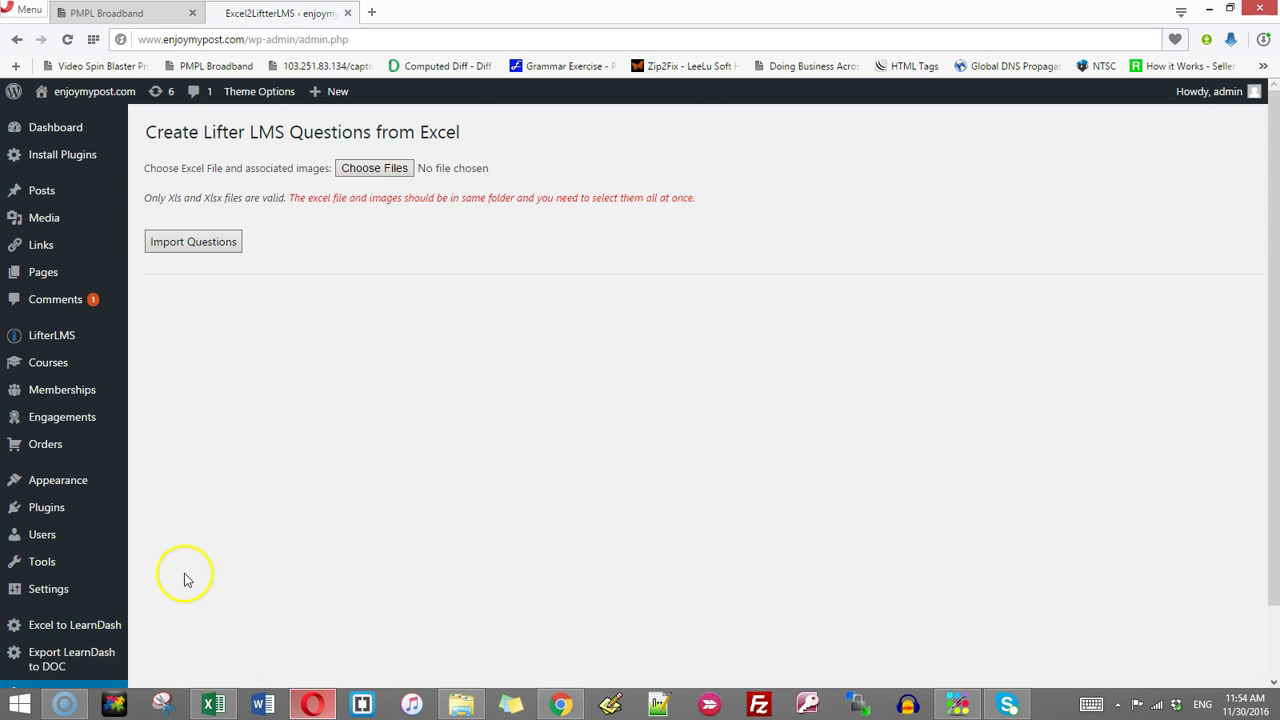
scroll(57, 640, down, 2)
scroll(297, 517, up, 2)
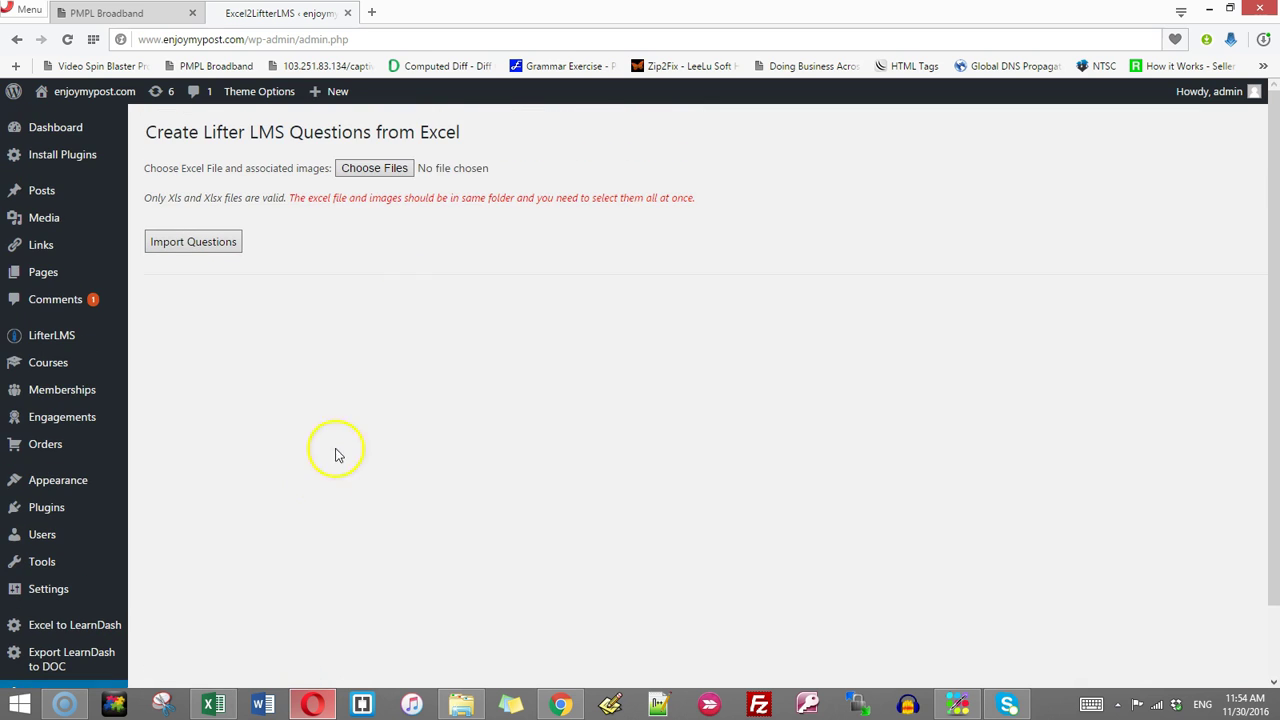
click(366, 172)
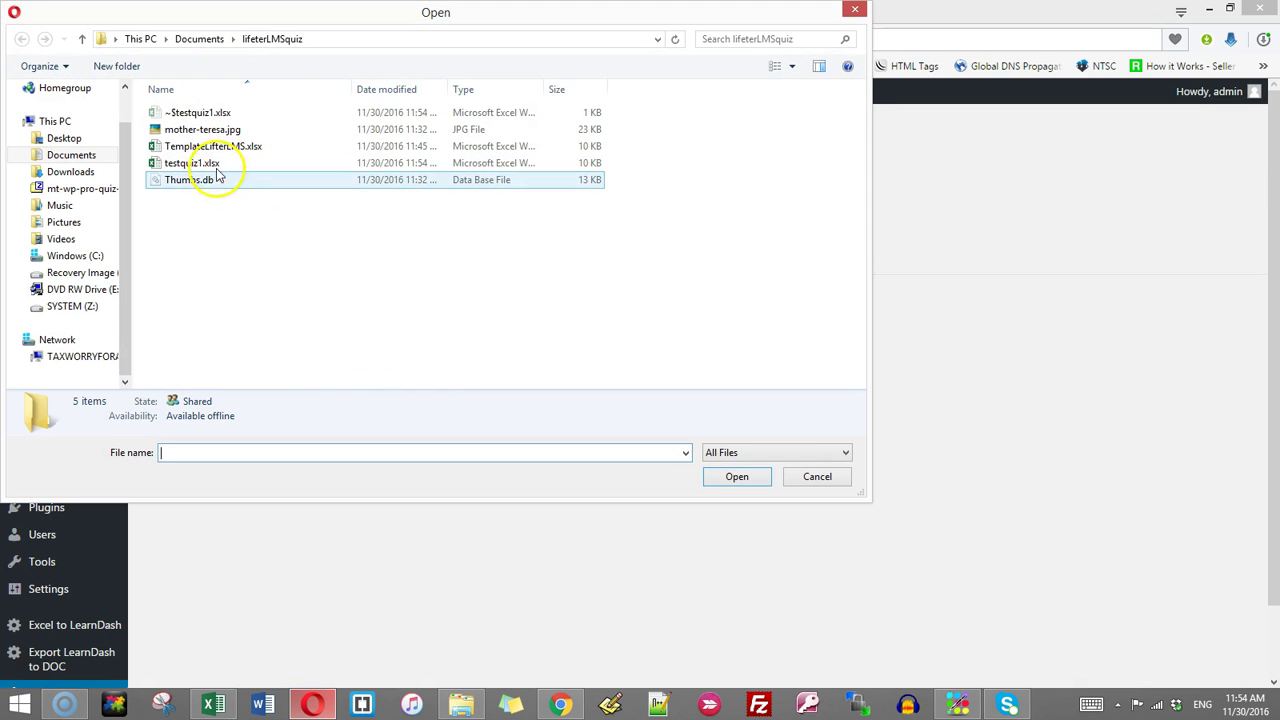
click(186, 163)
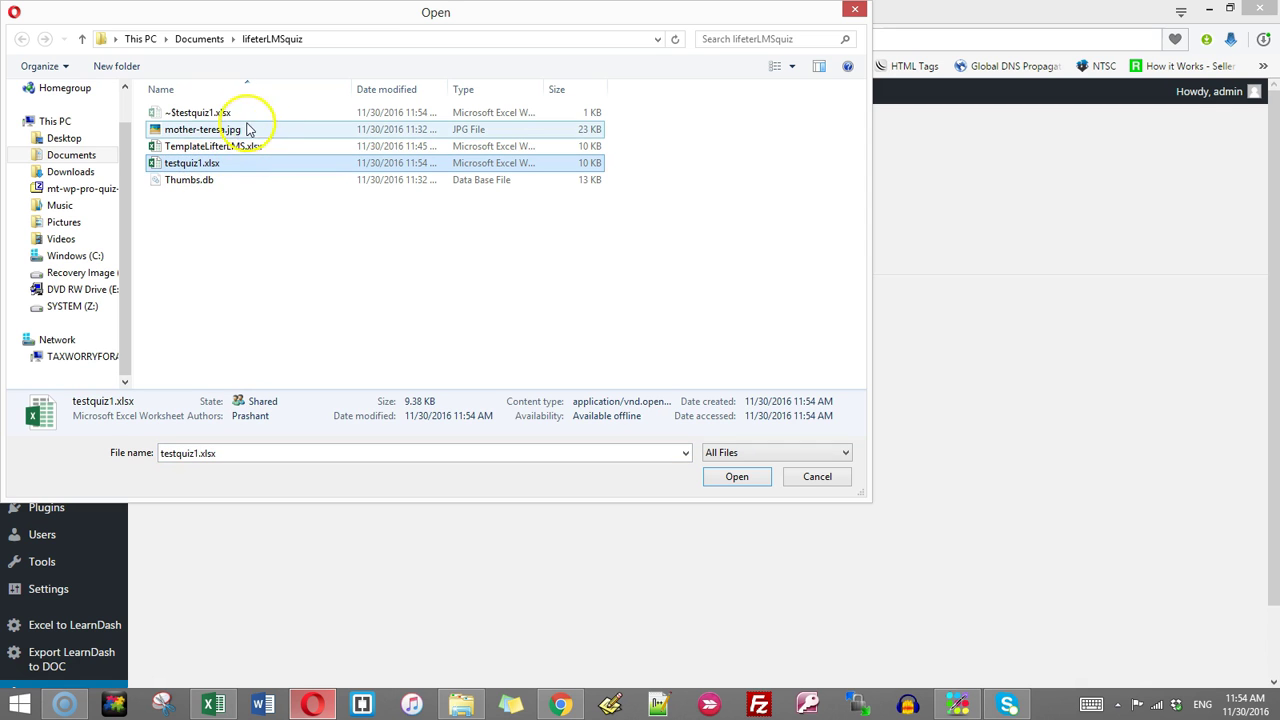
ctrl+click(200, 129)
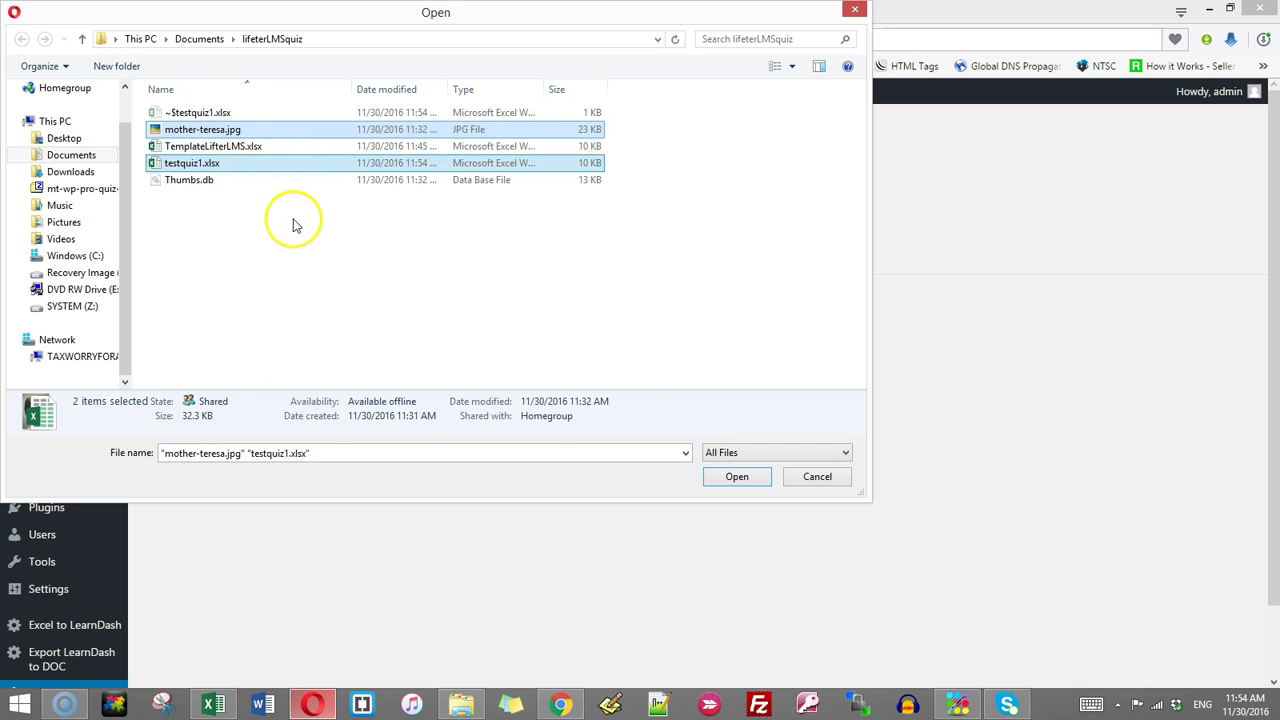
click(718, 478)
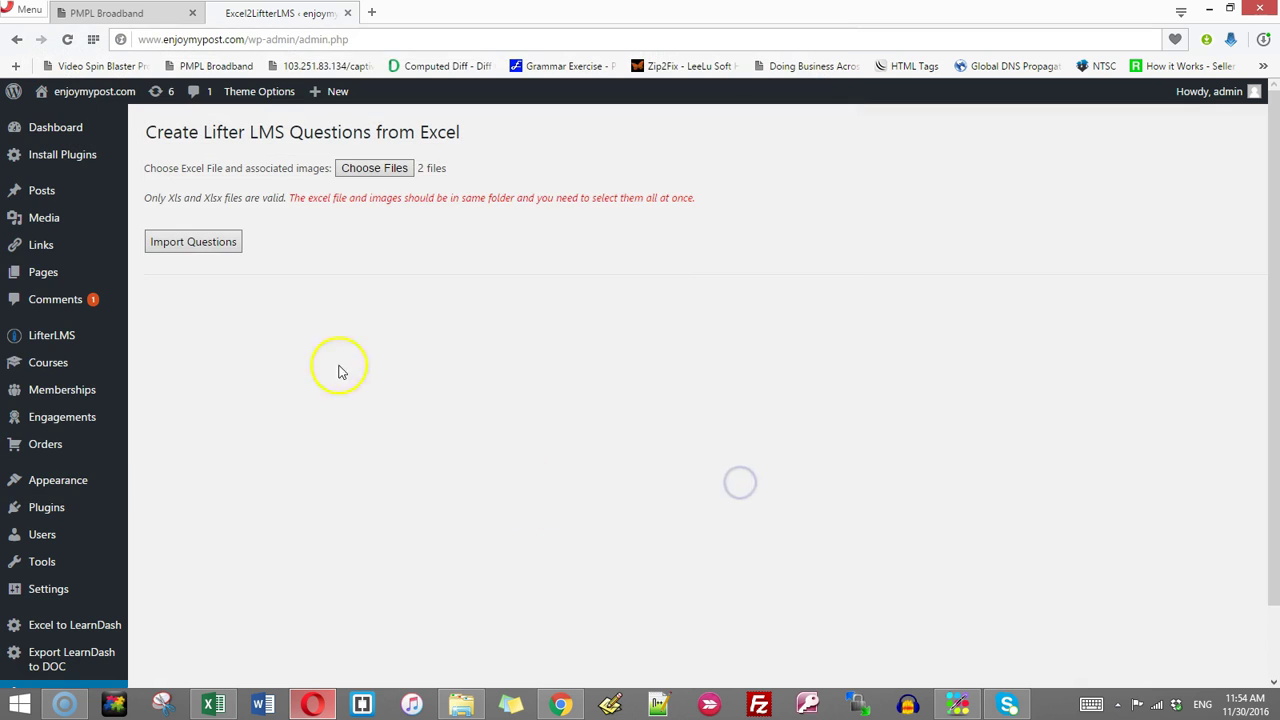
click(191, 241)
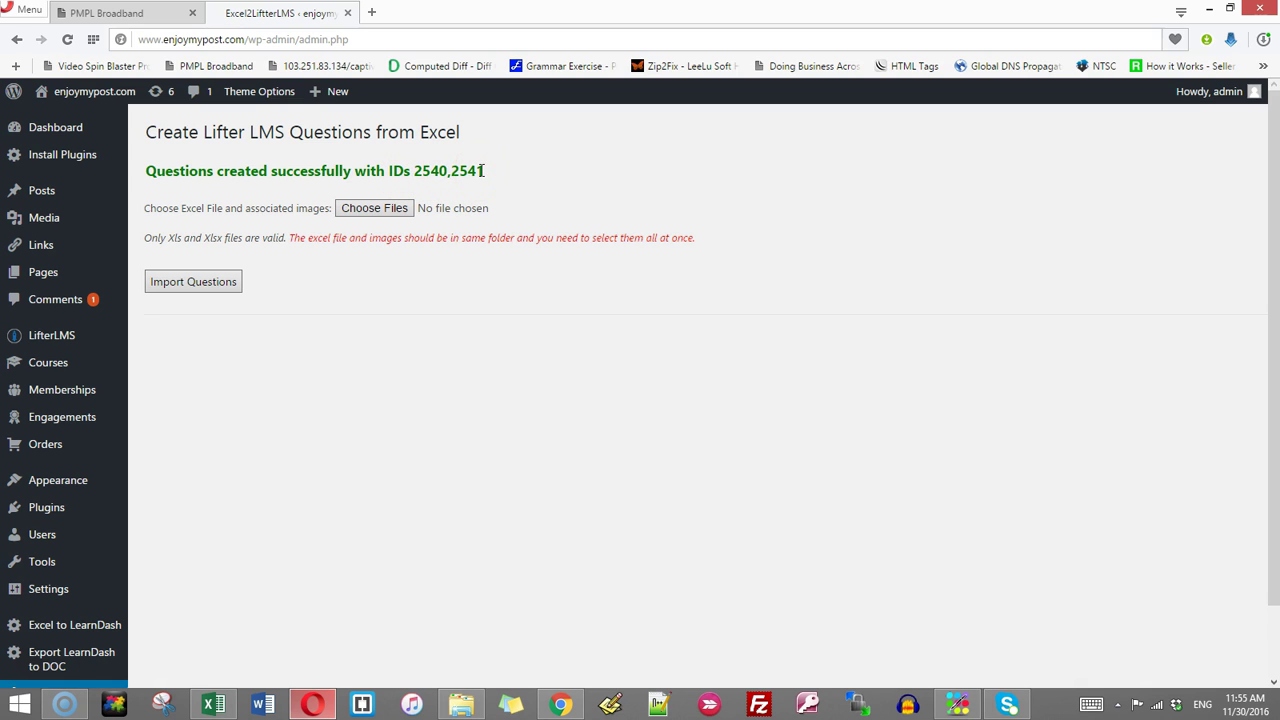
- Open the Quiz Questions list for Courses to review the imported questions
scroll(337, 437, down, 1)
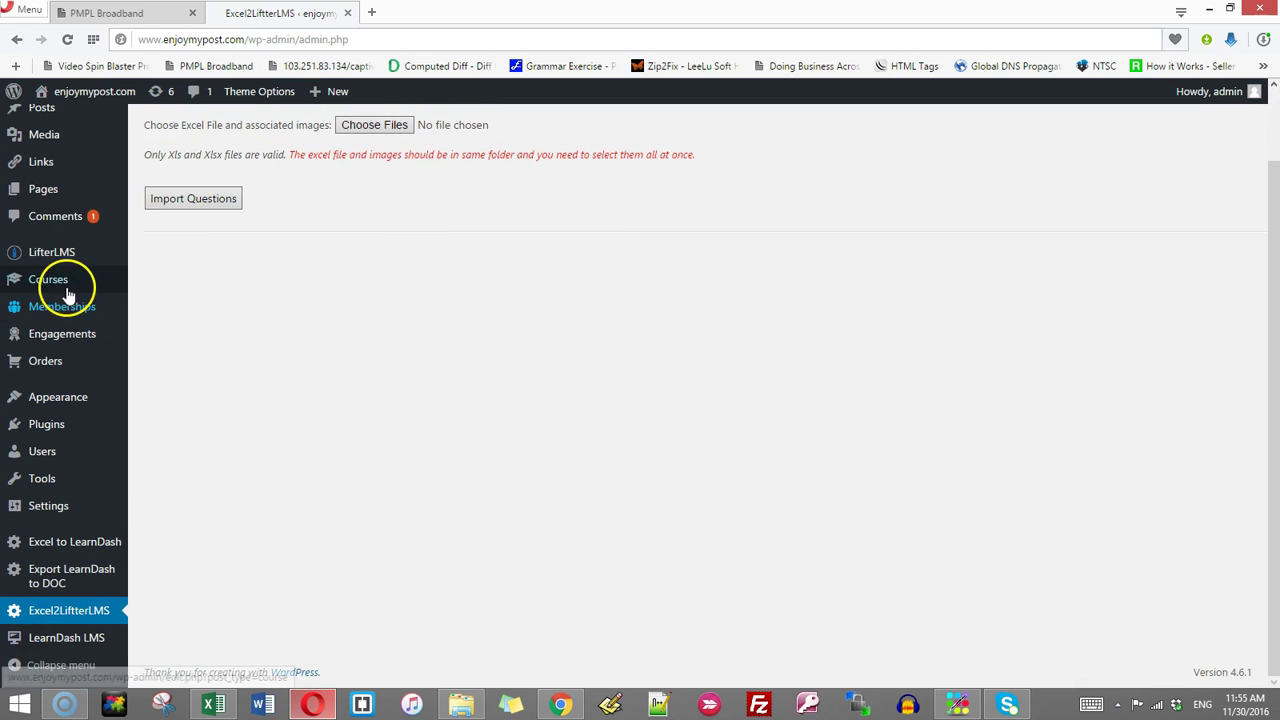
mouse_move(52, 279)
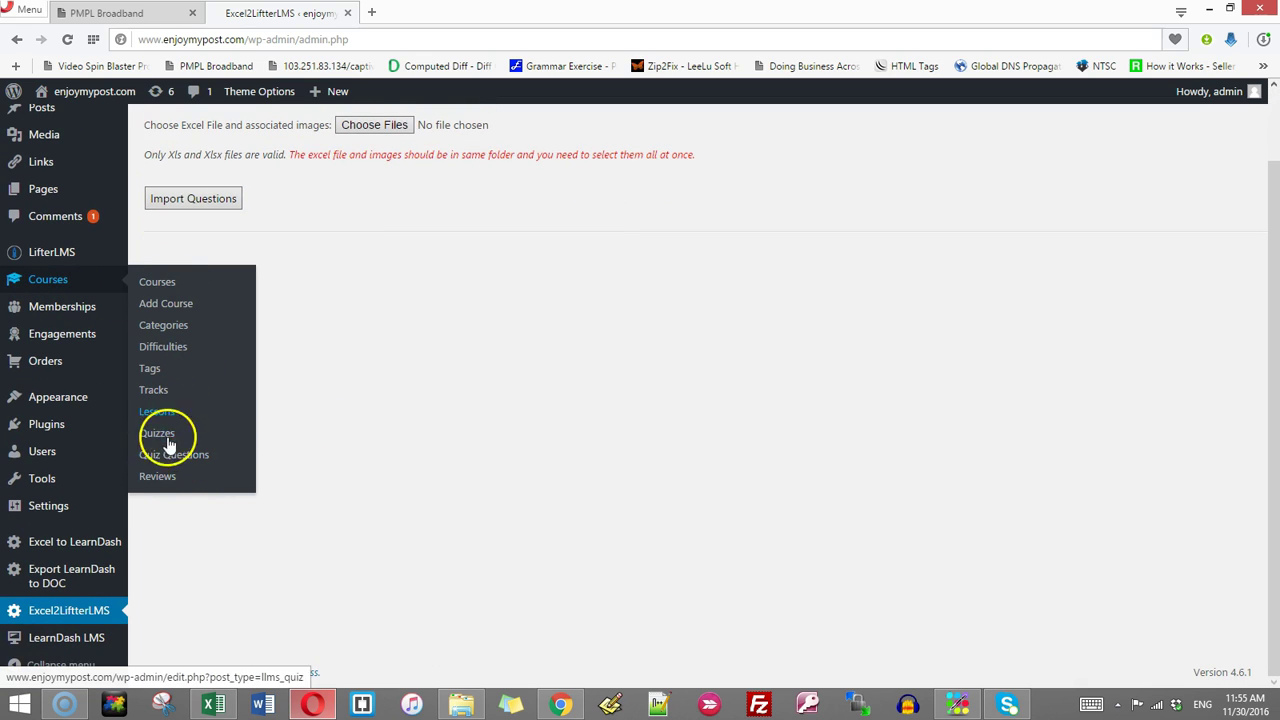
click(146, 454)
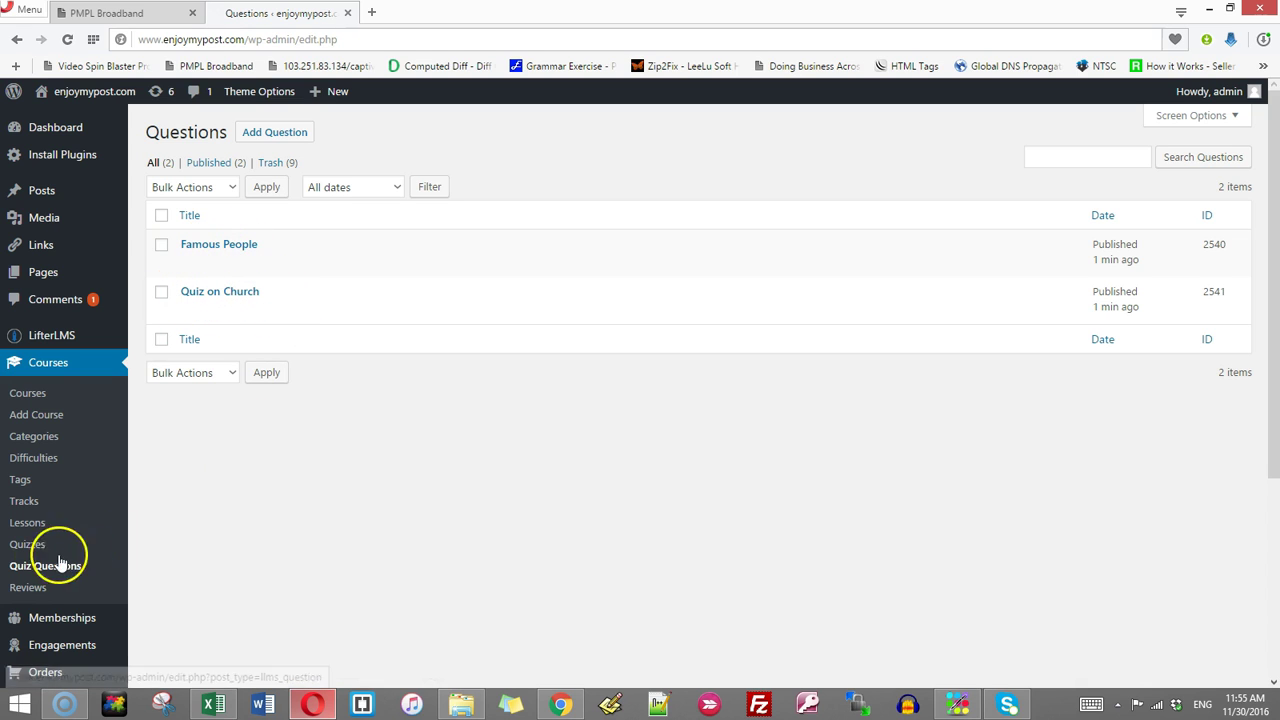
- Open the Famous Persons draft quiz for editing and add a new question row to its Quiz Questions
click(27, 546)
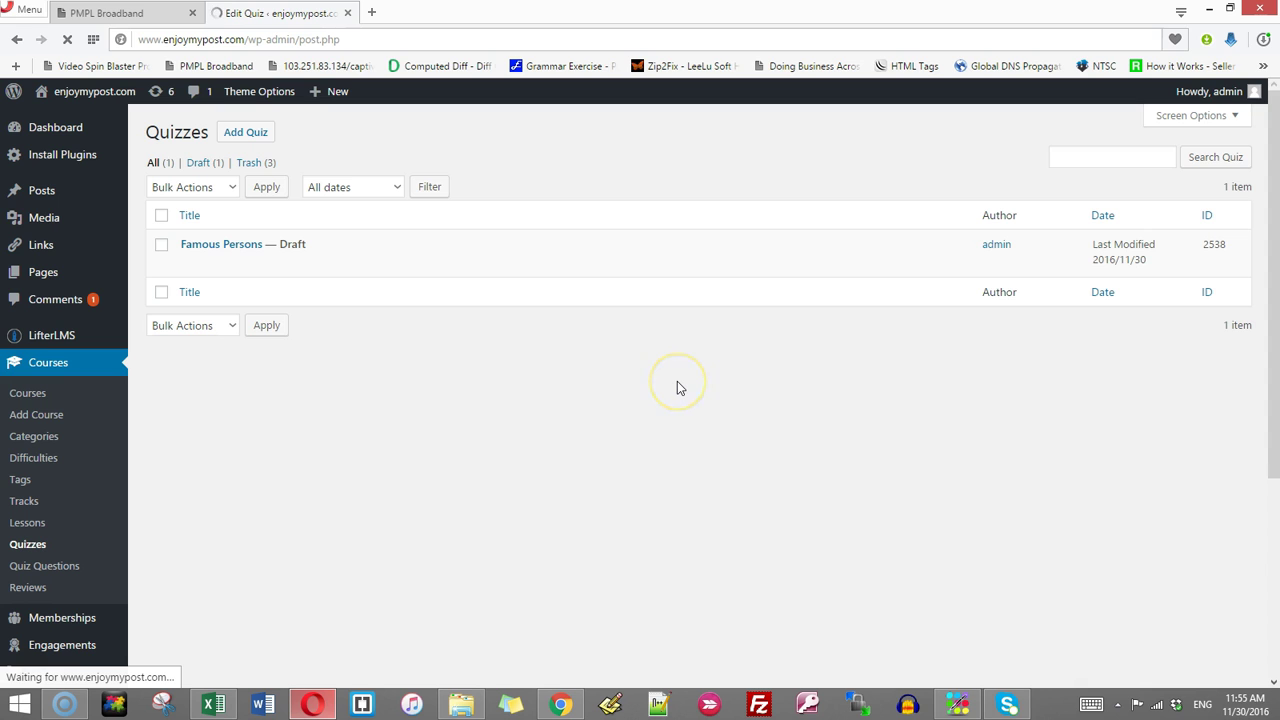
scroll(677, 388, down, 10)
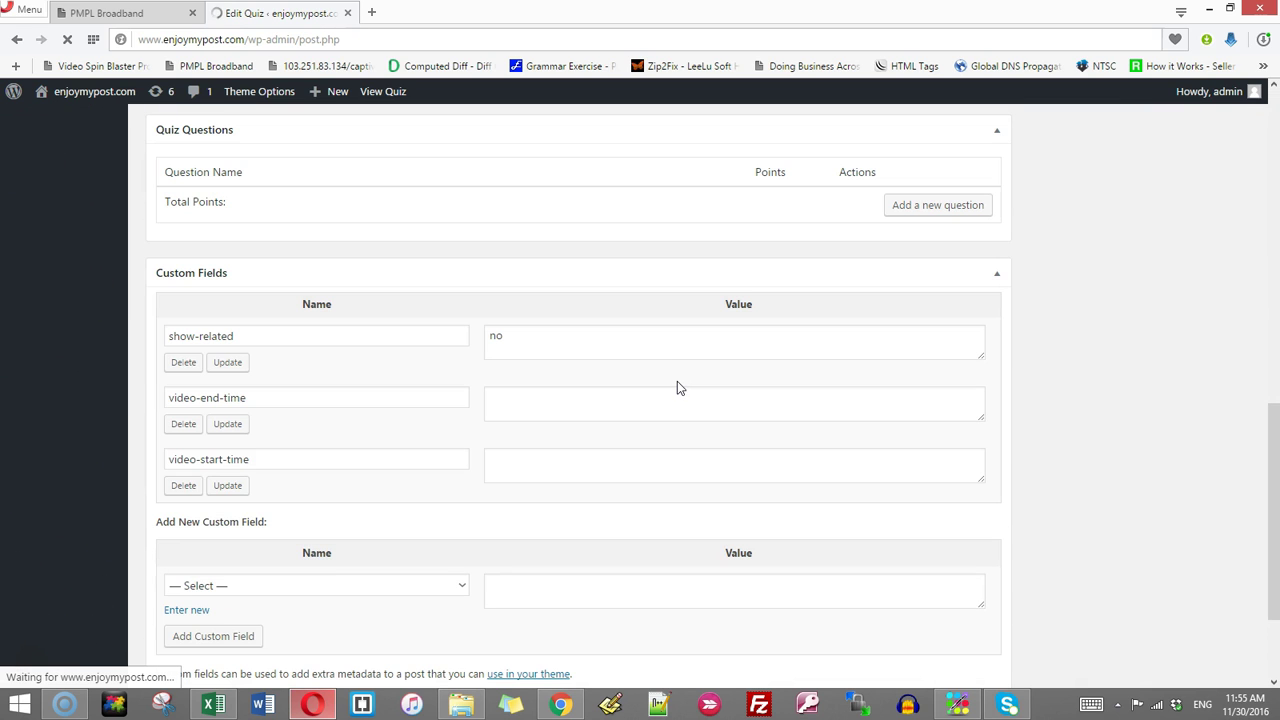
scroll(443, 323, up, 10)
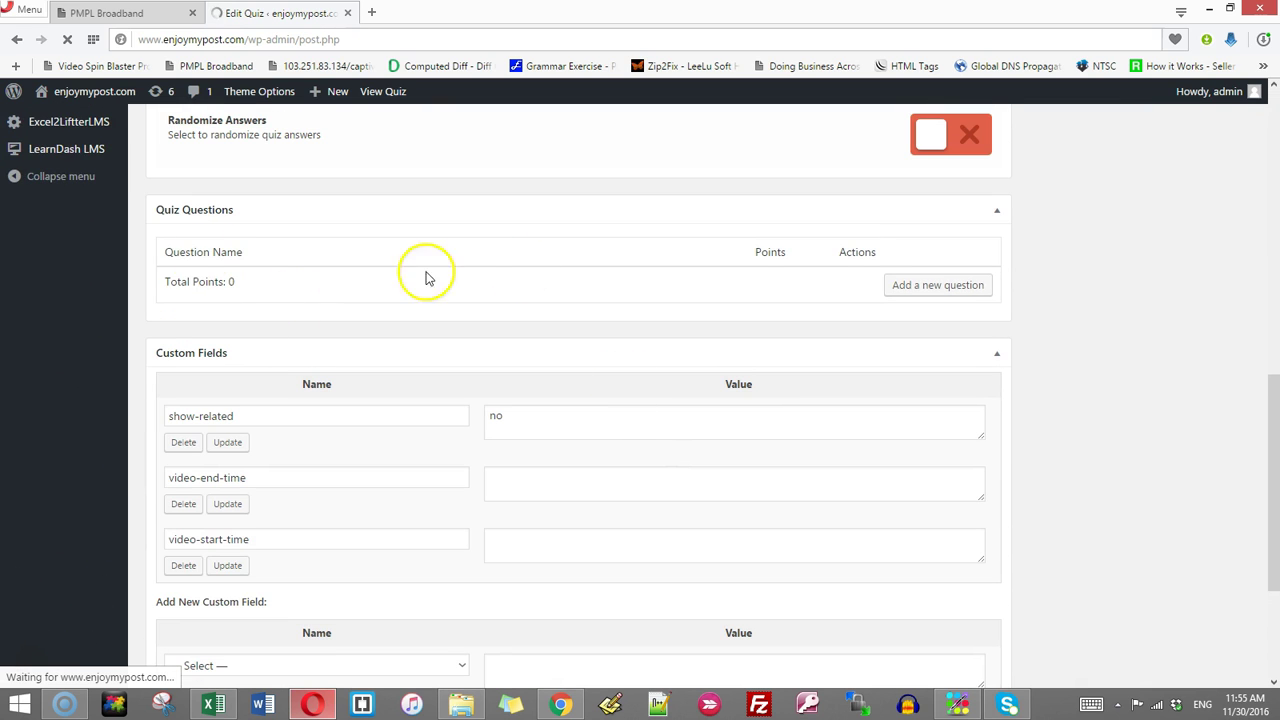
scroll(994, 500, down, 3)
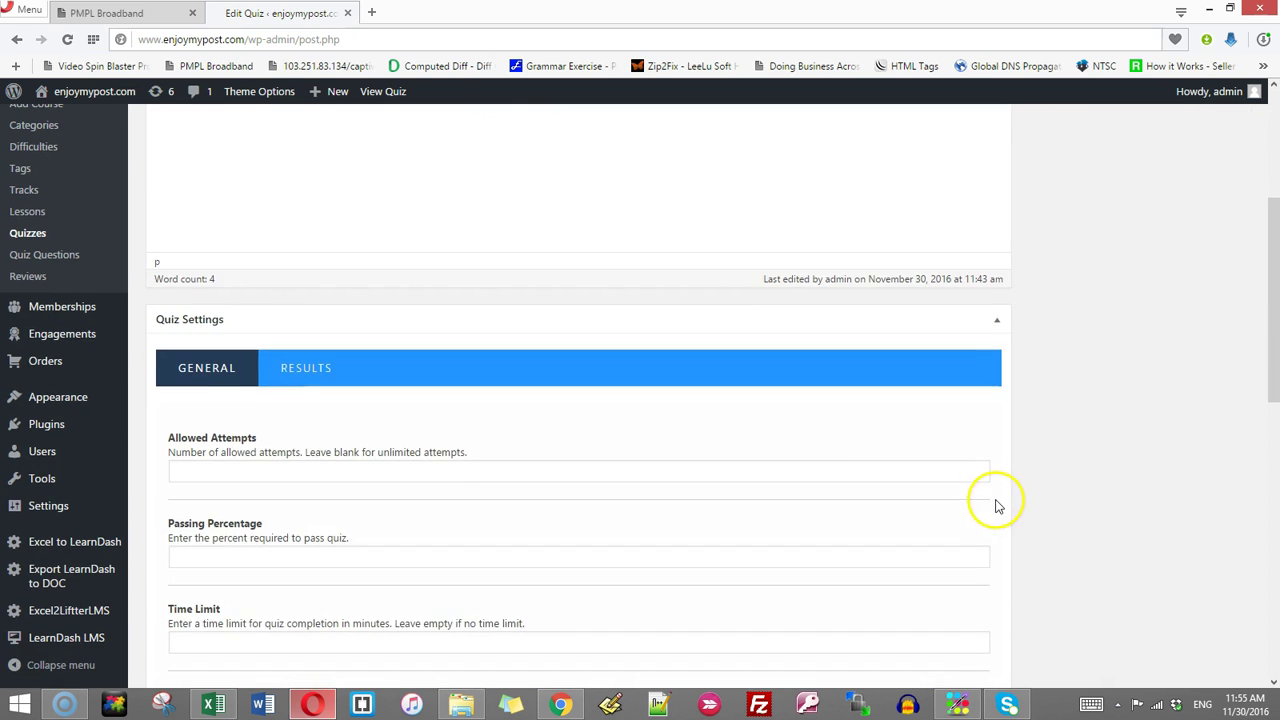
scroll(846, 467, down, 8)
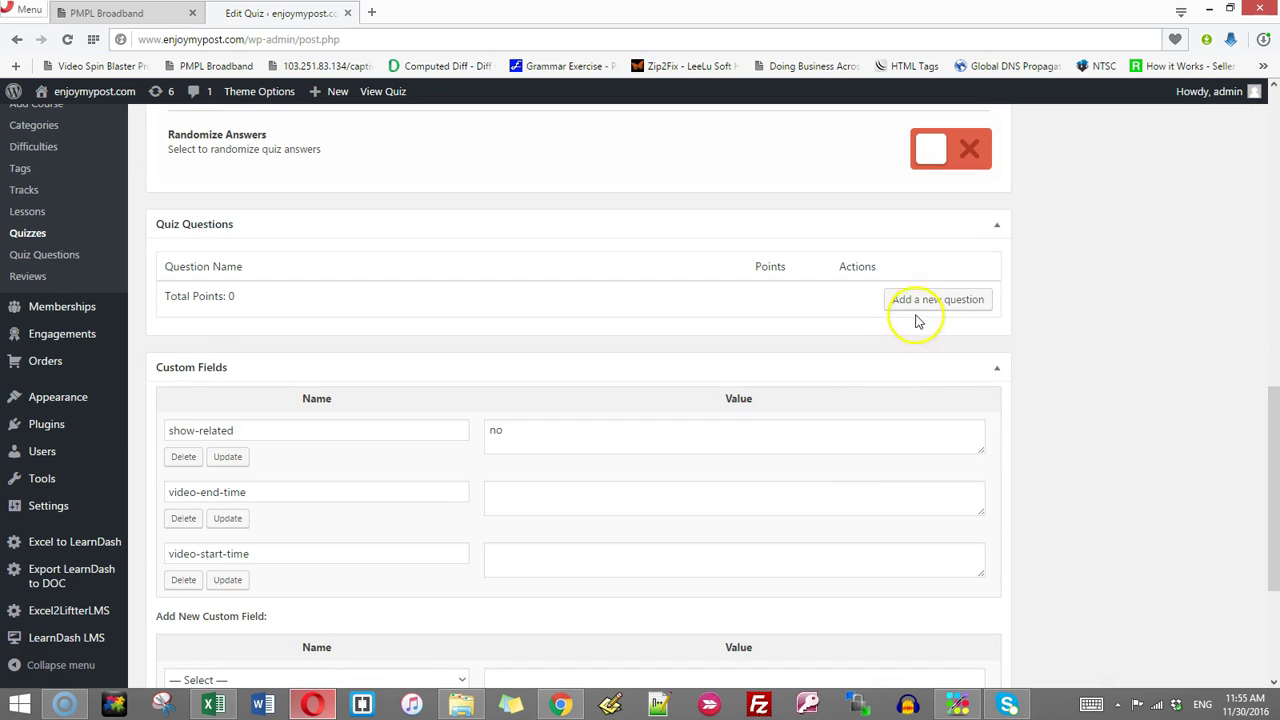
click(918, 334)
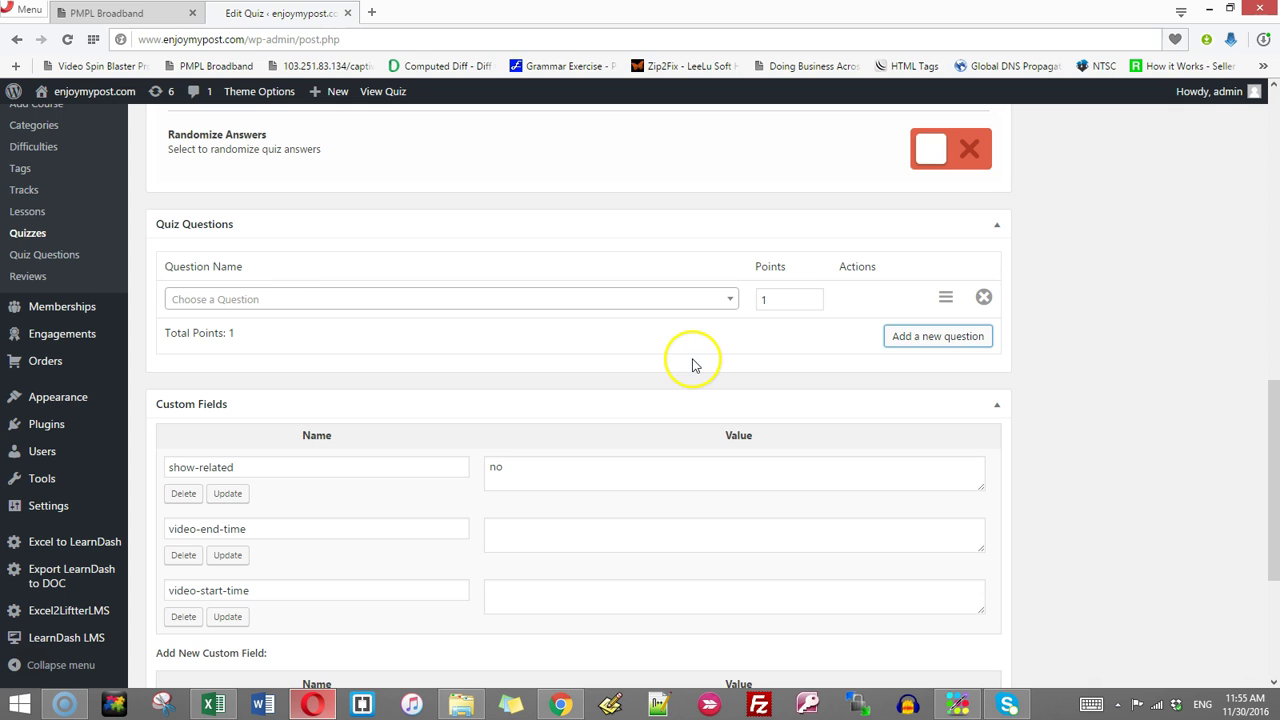
- Open the question choices for the new quiz row and compare them with the question titles in the testquiz1.xlsx sheet
click(291, 299)
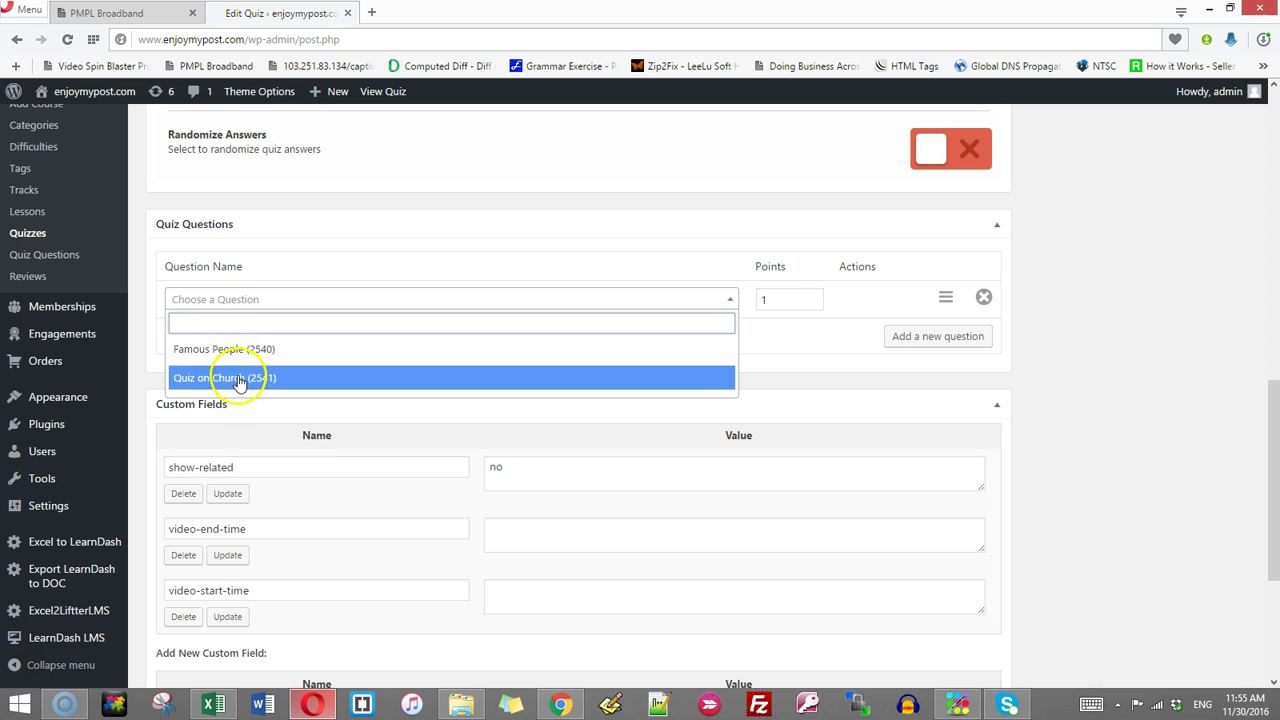
click(213, 705)
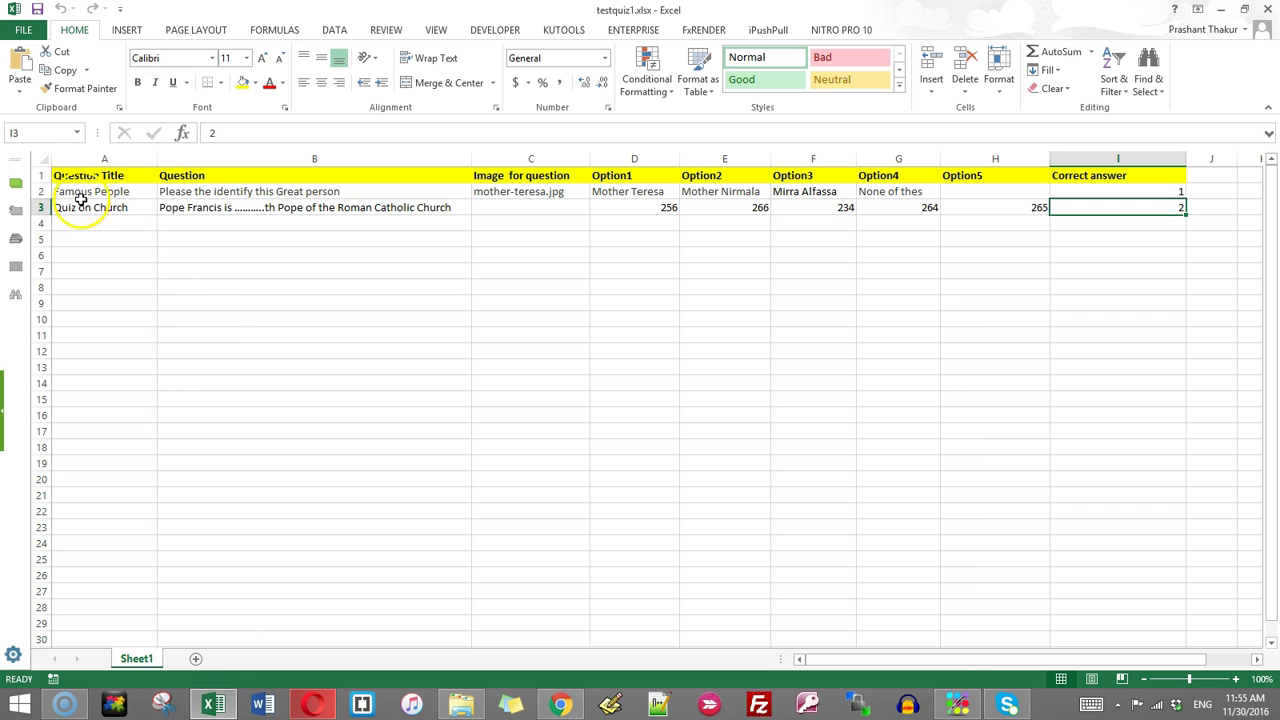
click(313, 703)
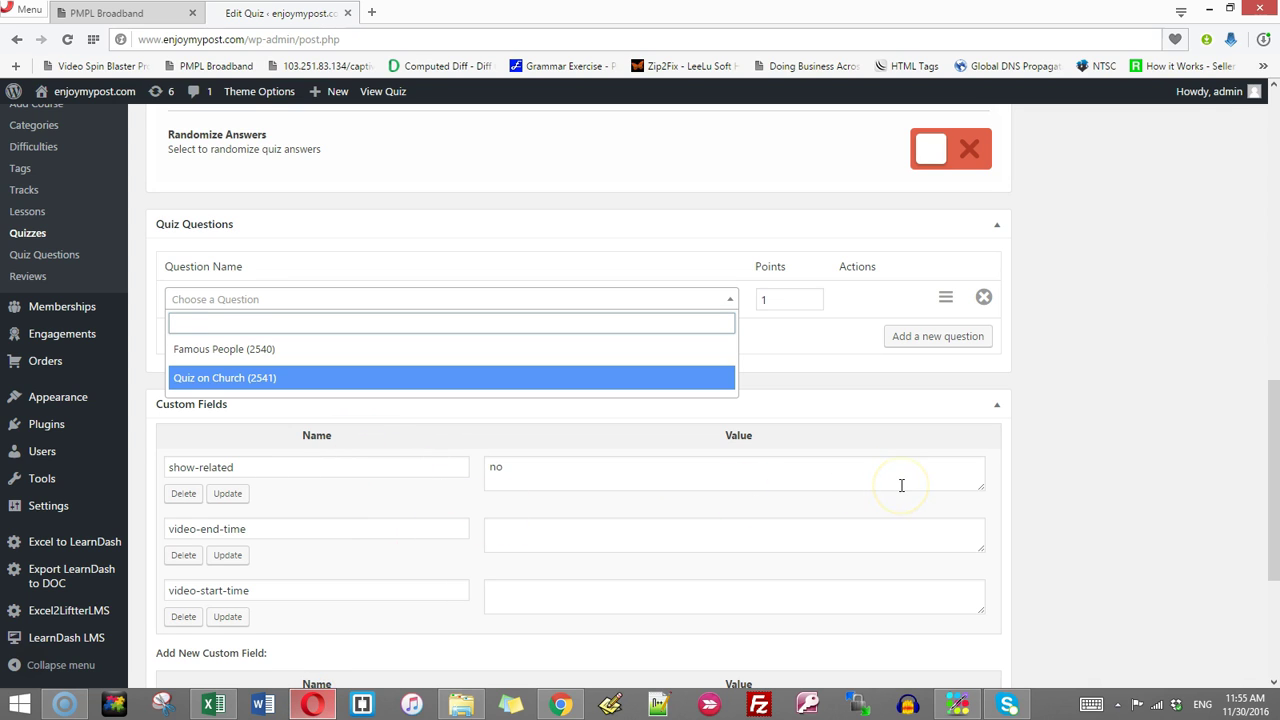